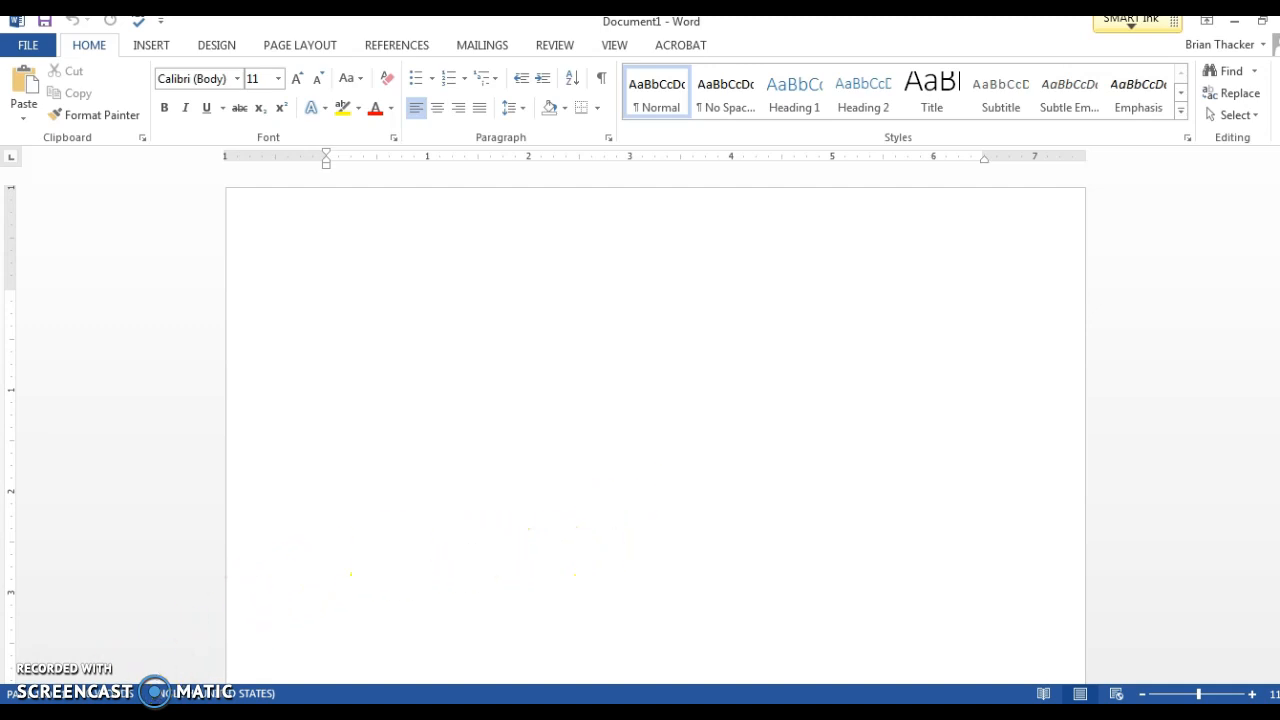
- Launch Word 2013 from the Microsoft Office 2013 program group and place the cursor in the blank document
key(super)
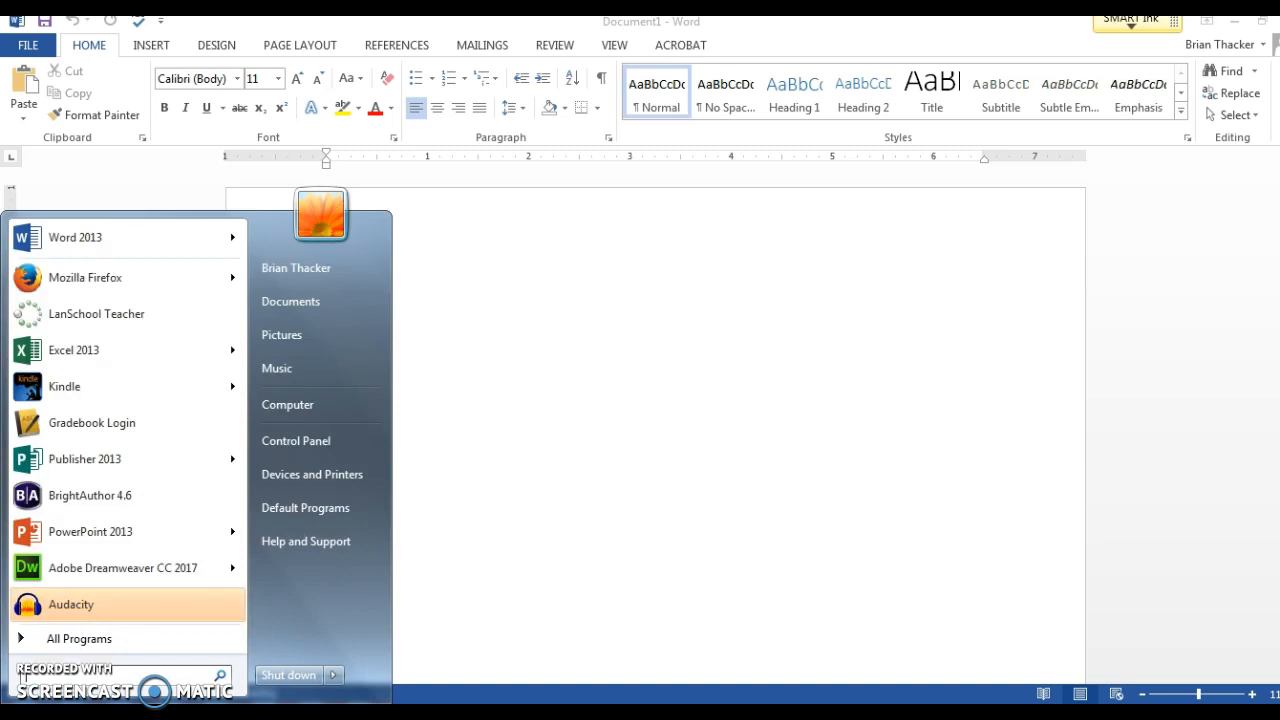
click(100, 641)
drag(245, 372, 244, 544)
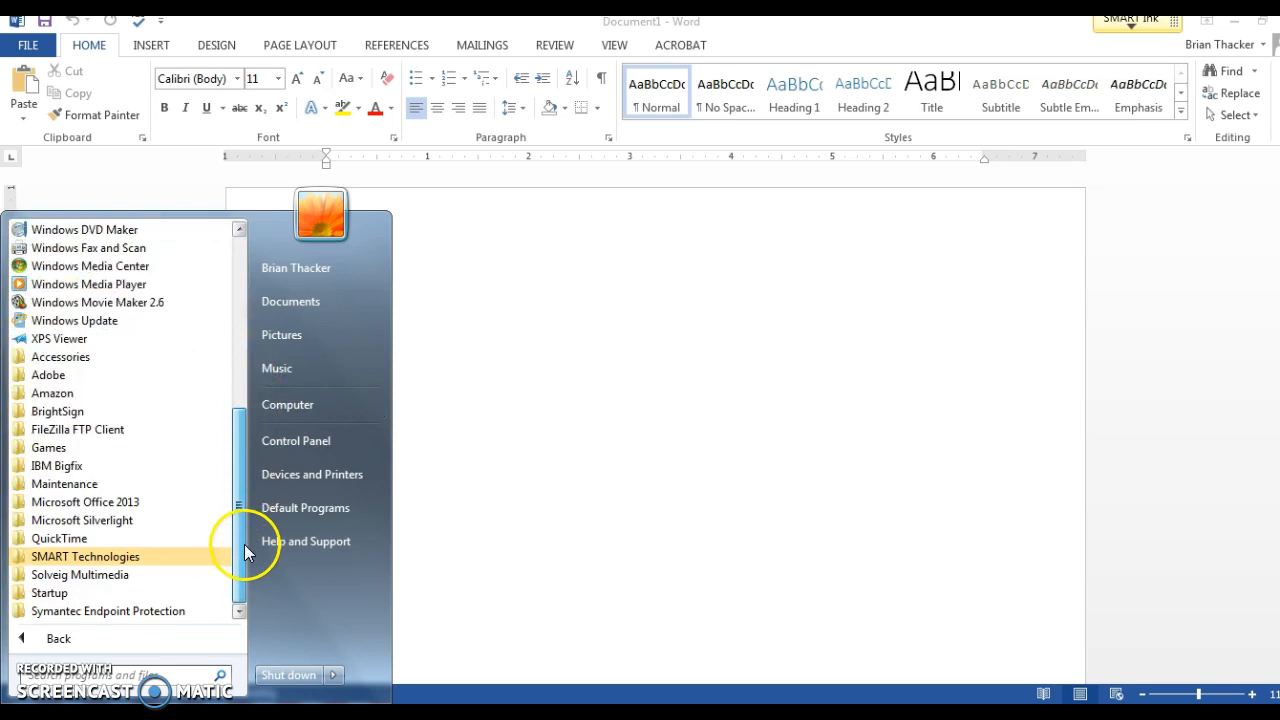
click(143, 502)
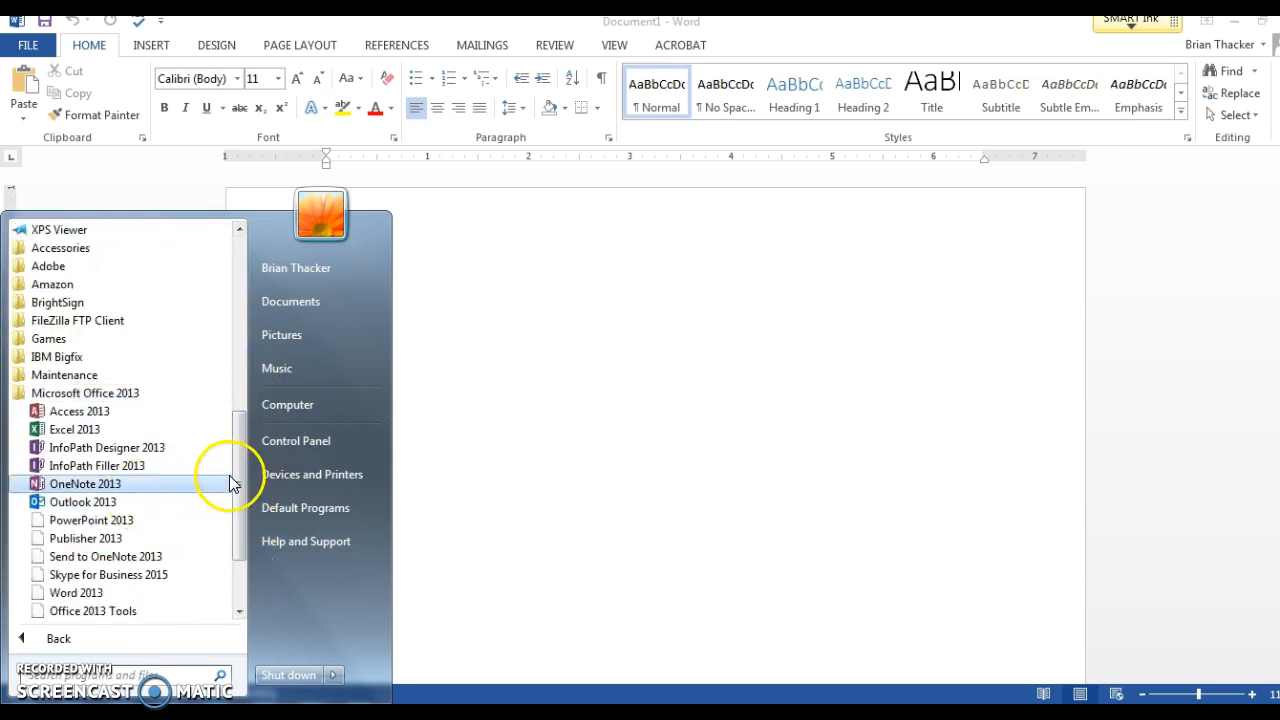
click(94, 598)
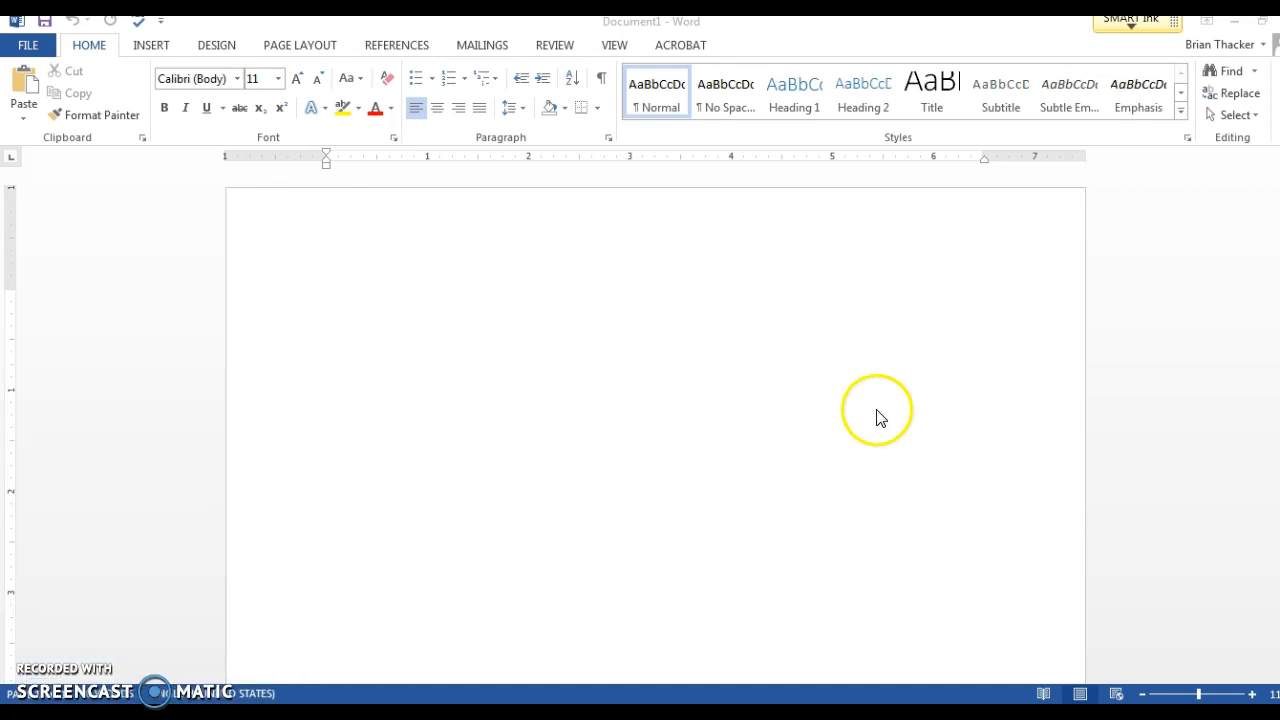
click(543, 303)
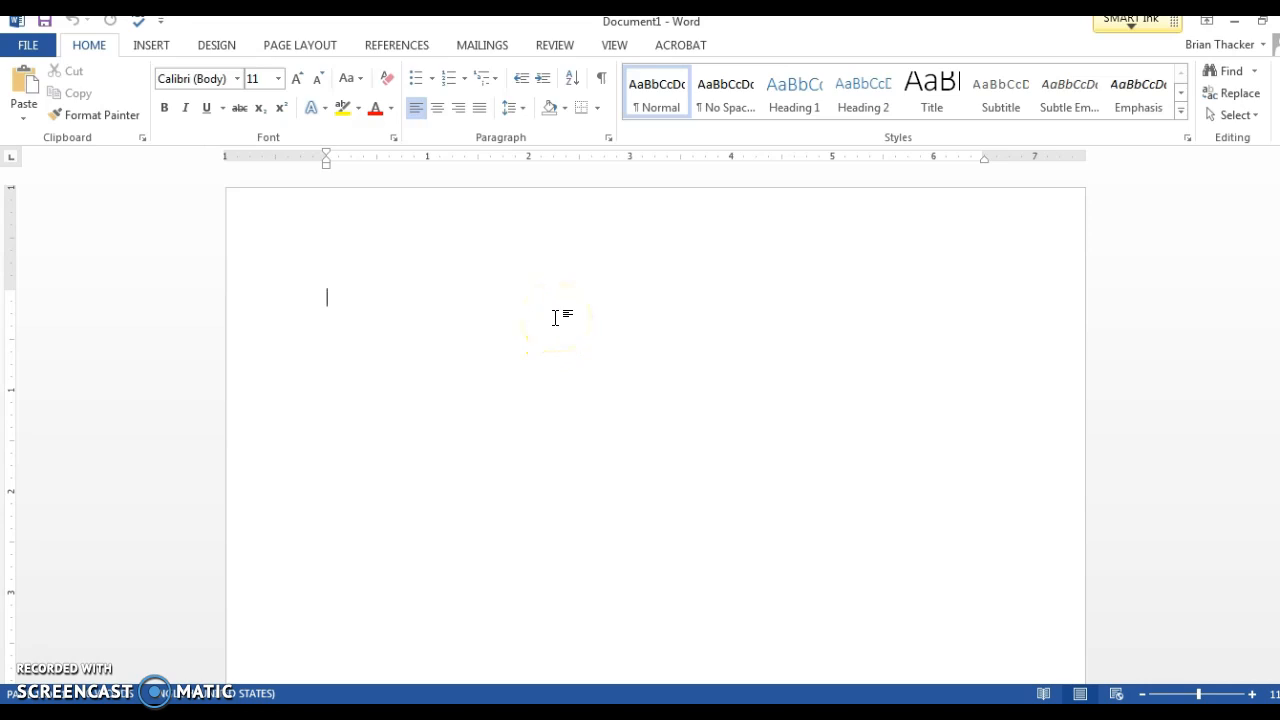
click(552, 321)
- Set the page's vertical alignment to Center for the whole document
click(329, 47)
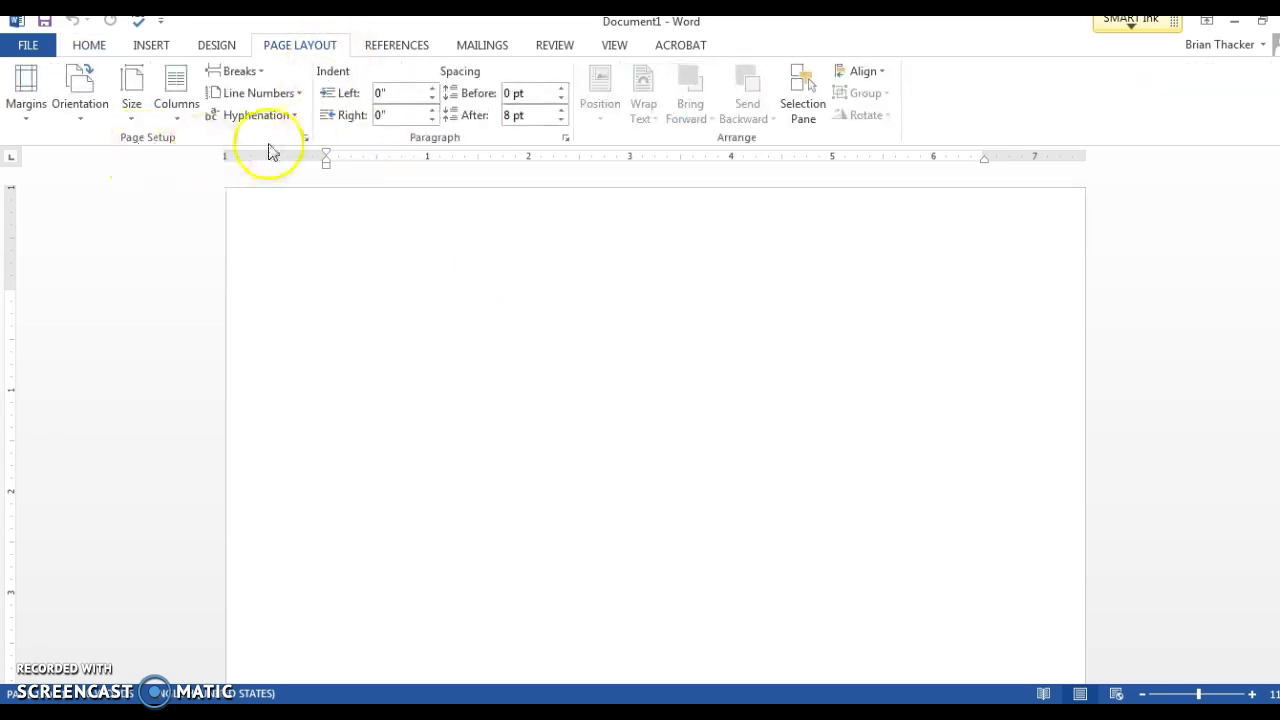
click(306, 140)
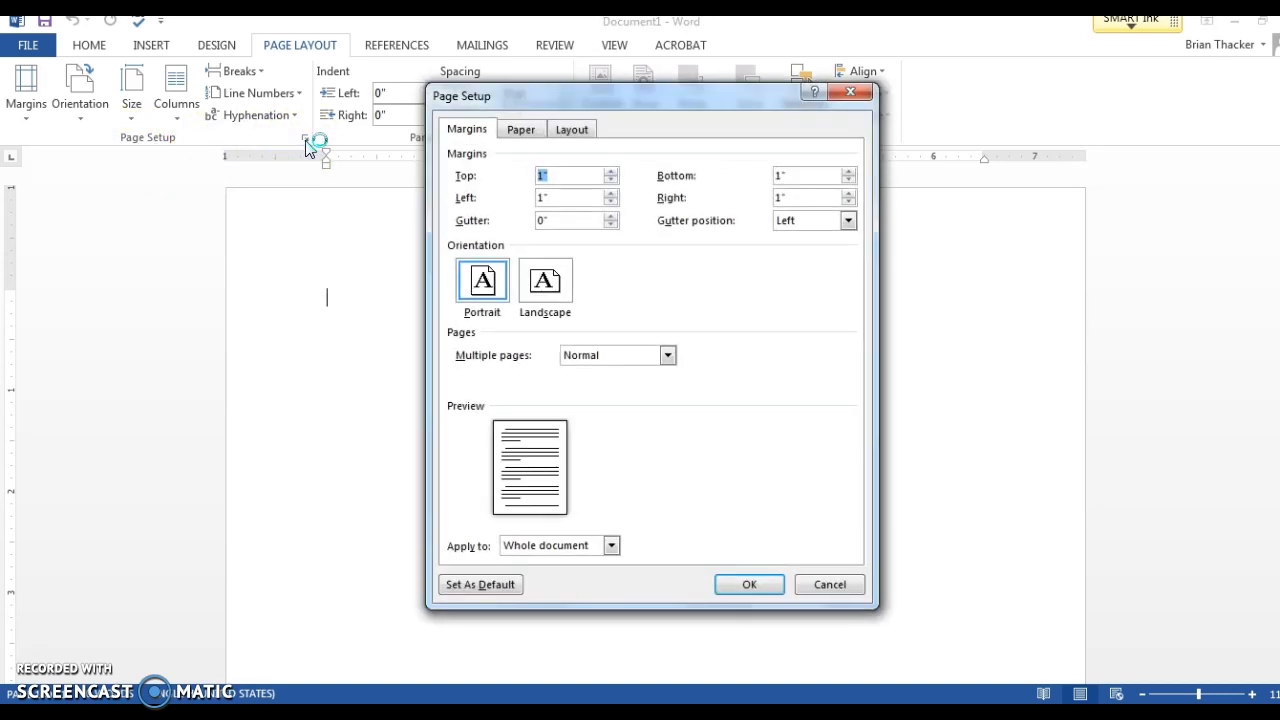
click(577, 132)
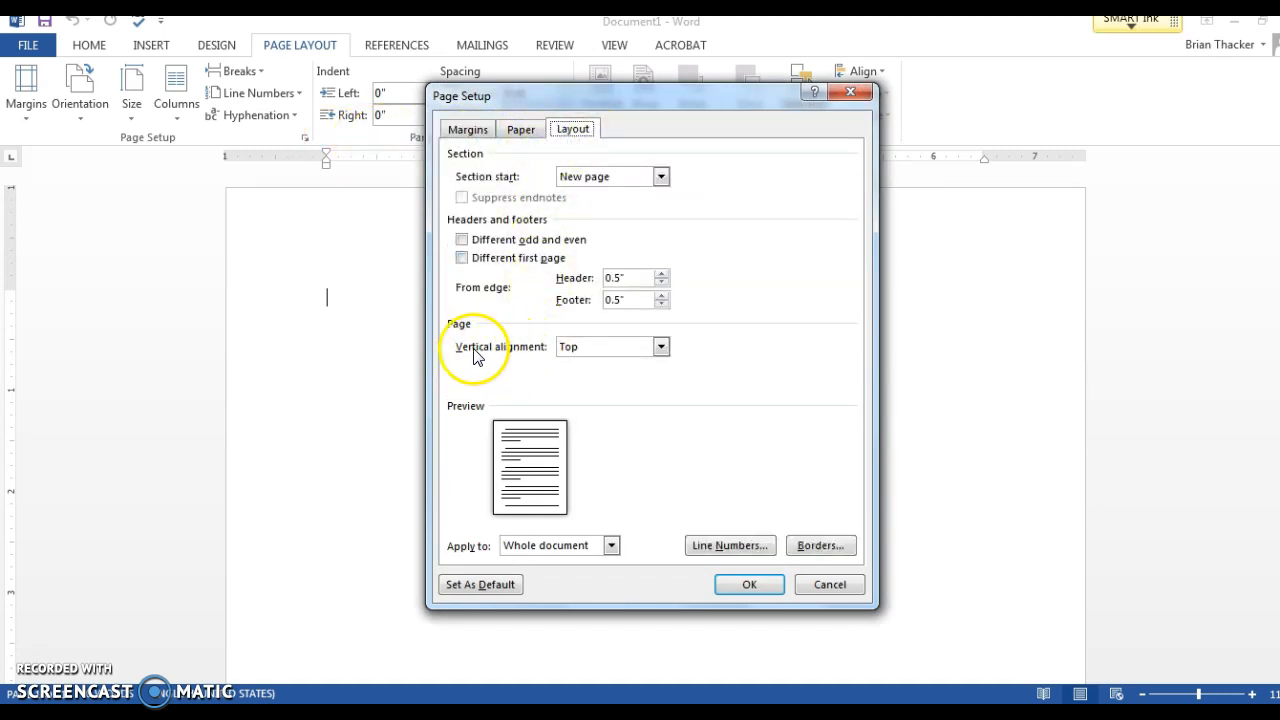
click(590, 346)
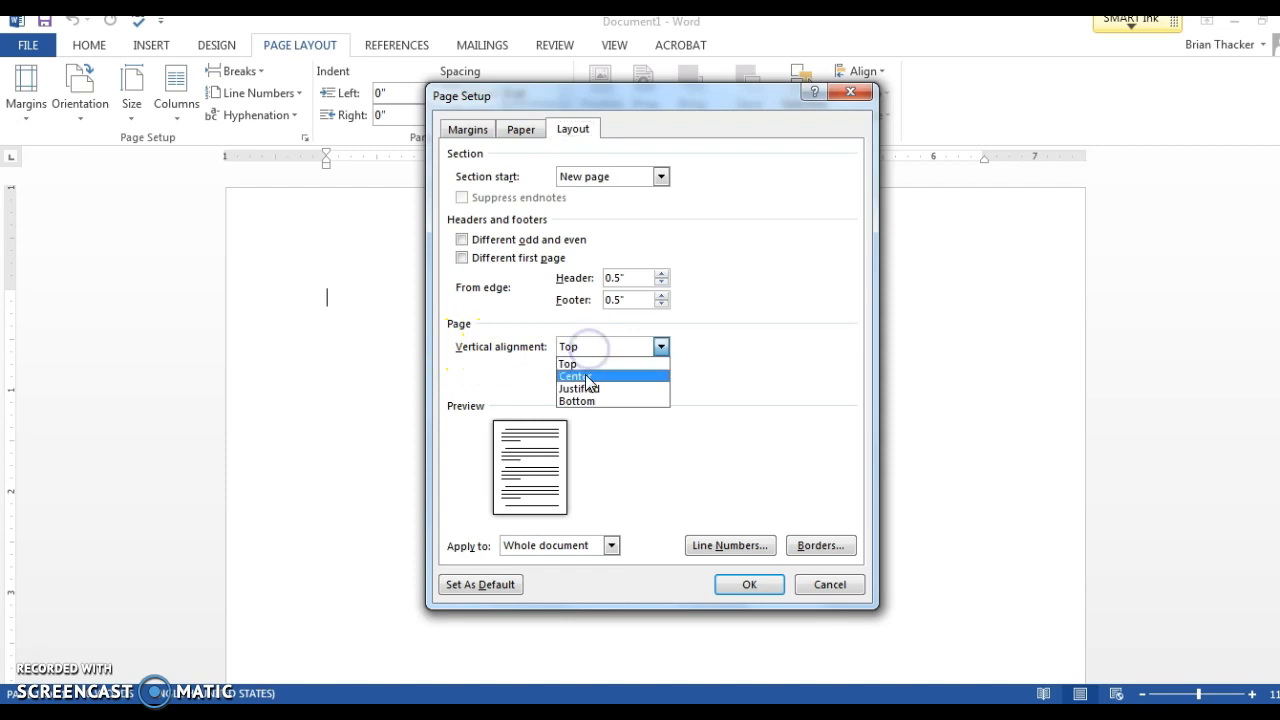
click(587, 377)
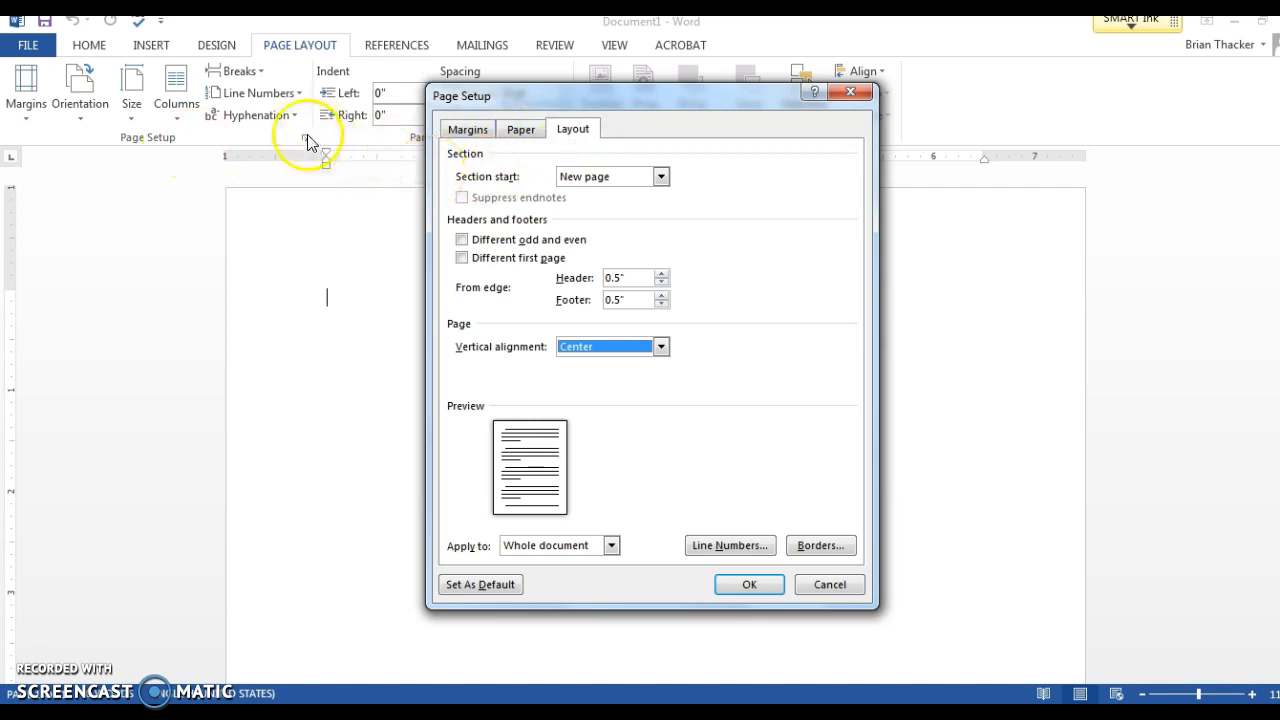
click(740, 588)
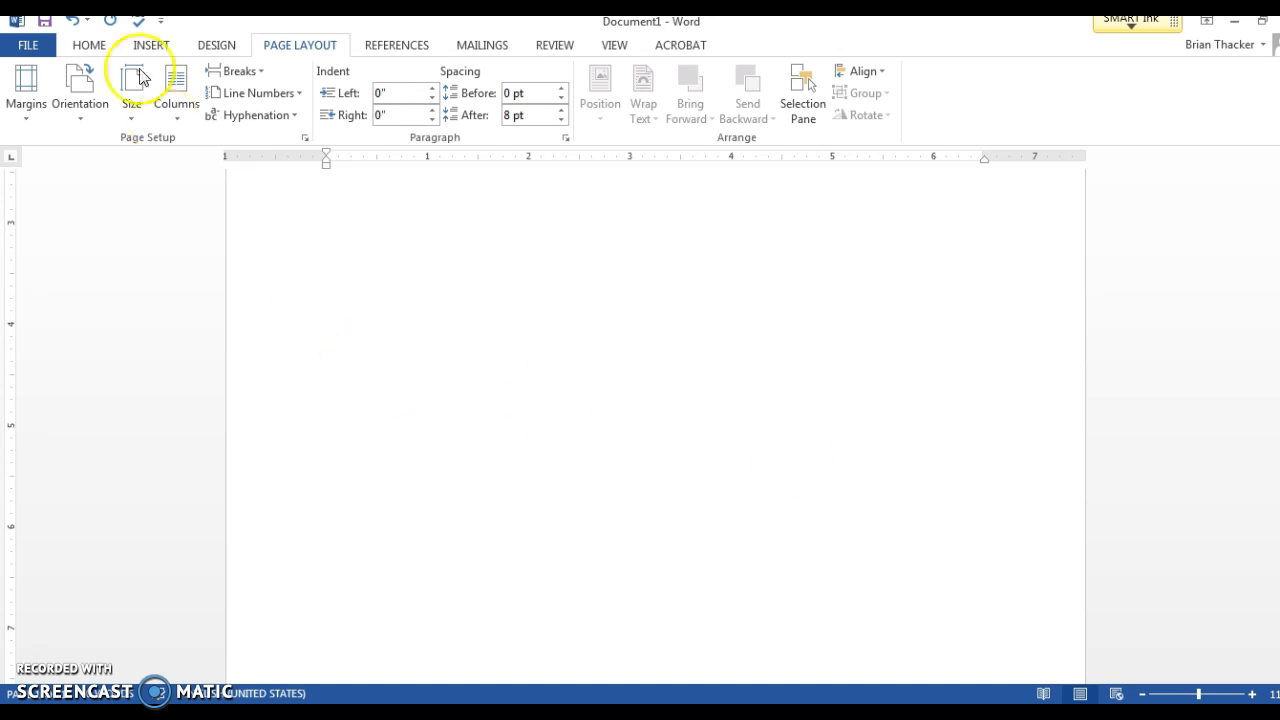
- Apply outside borders to the empty paragraph
click(86, 45)
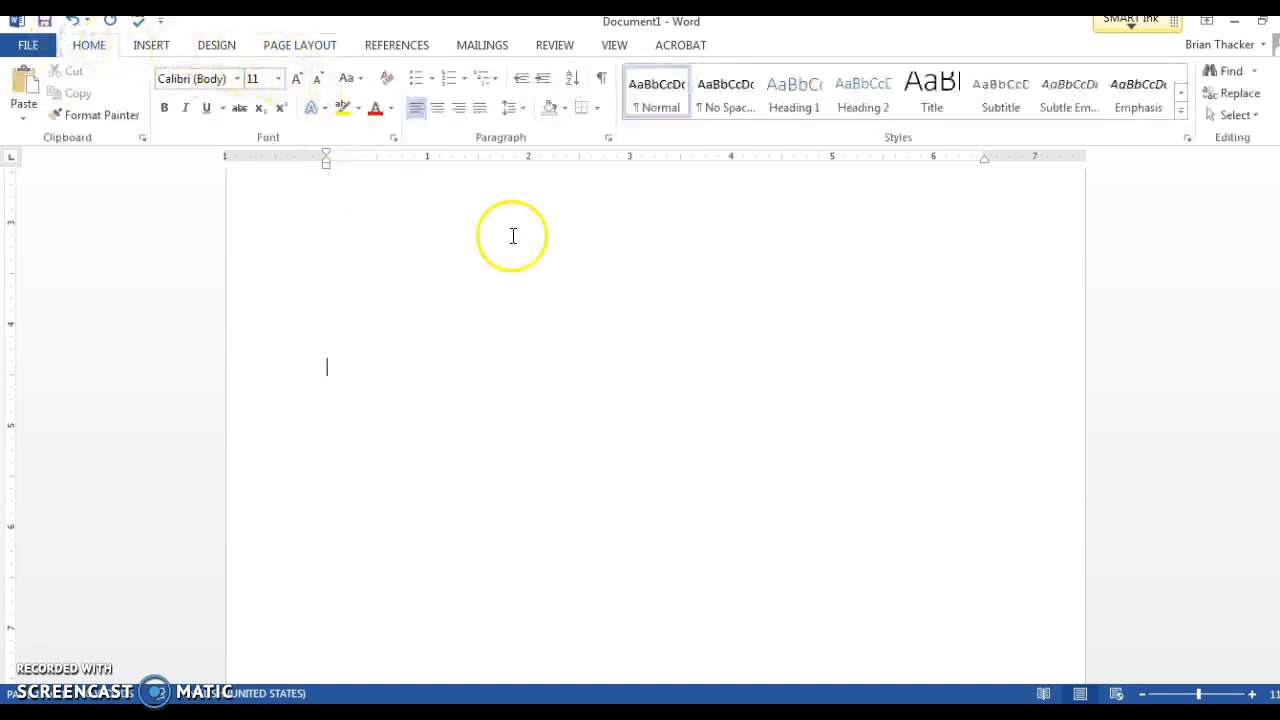
click(599, 111)
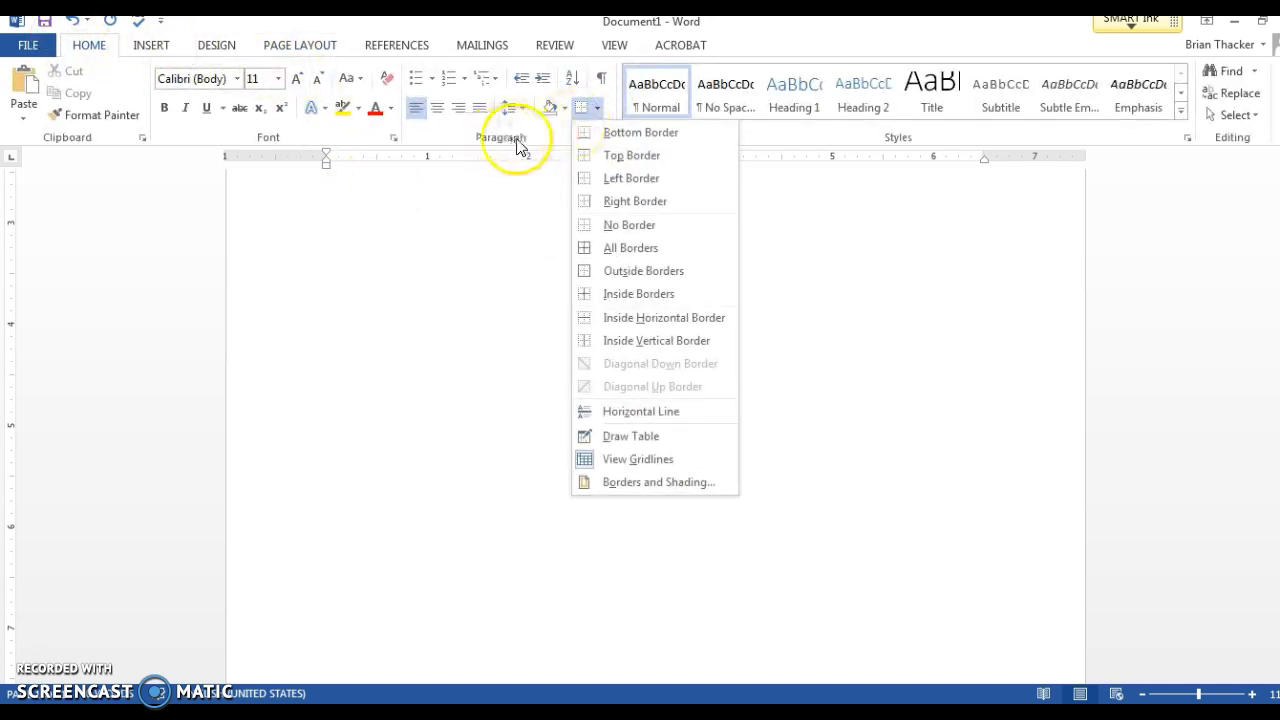
click(615, 274)
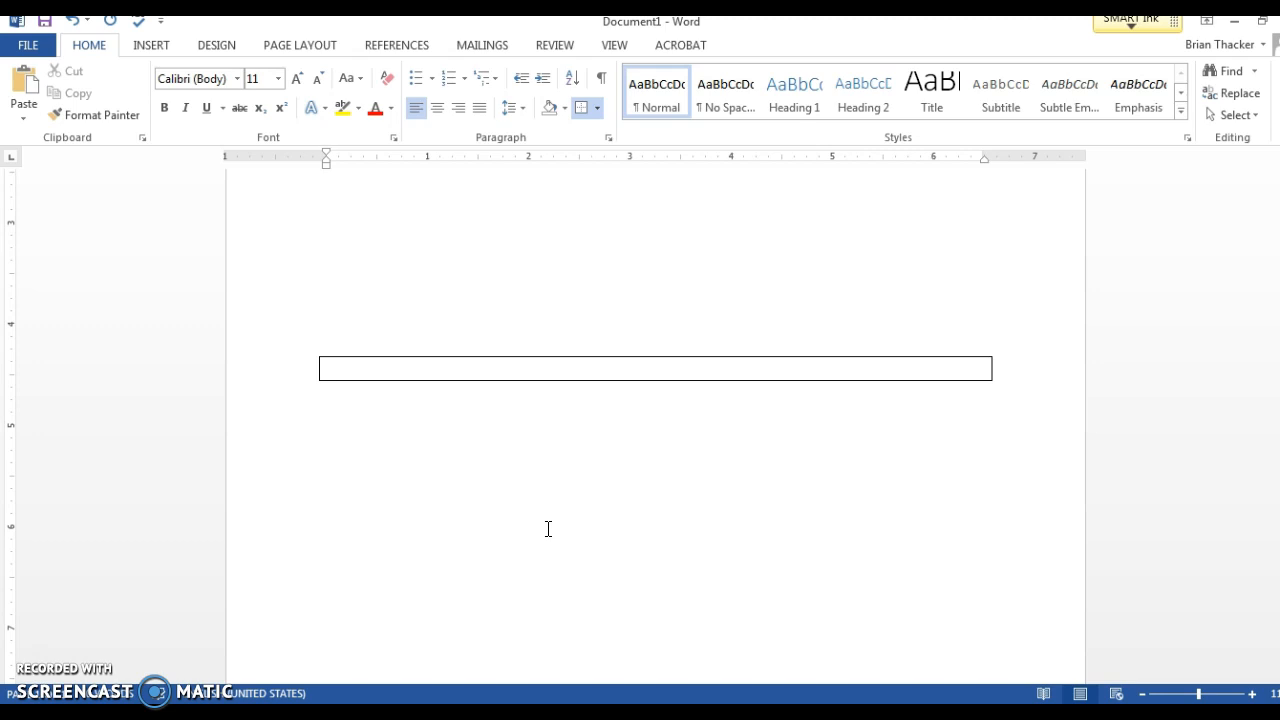
- Format the empty bordered line as 14 pt italic in the Broadway font
click(297, 78)
click(297, 78)
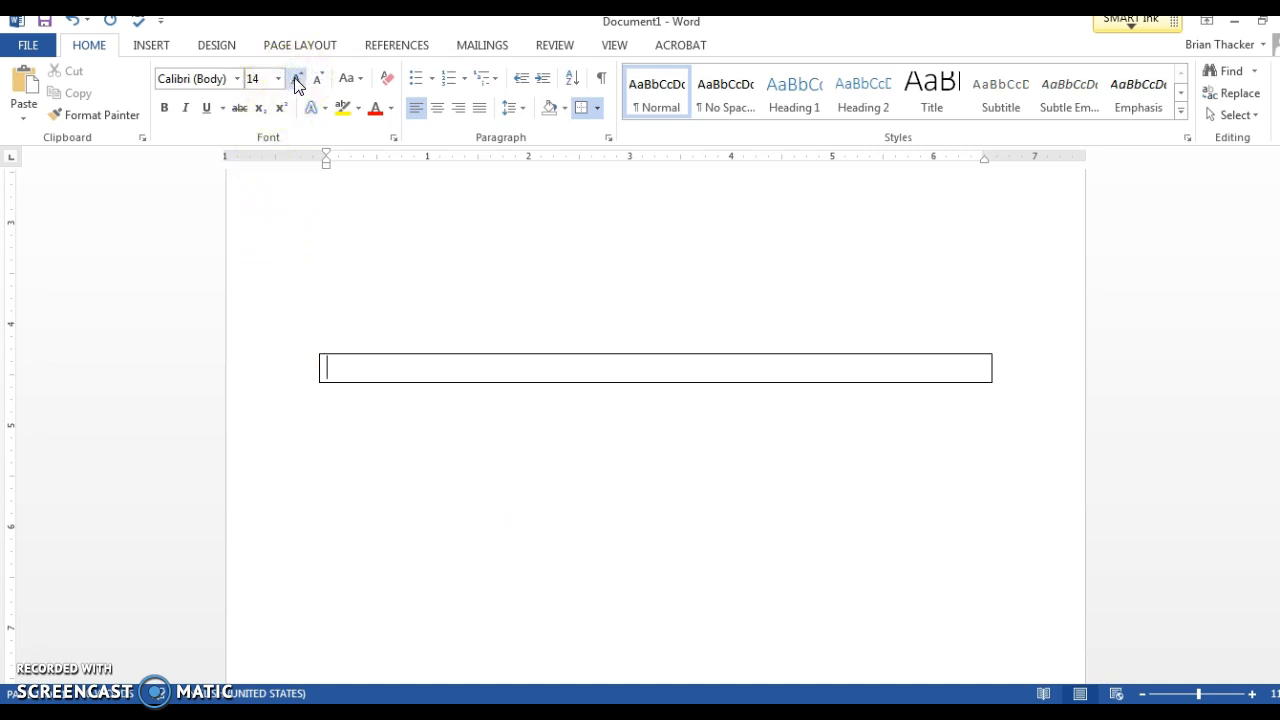
click(185, 107)
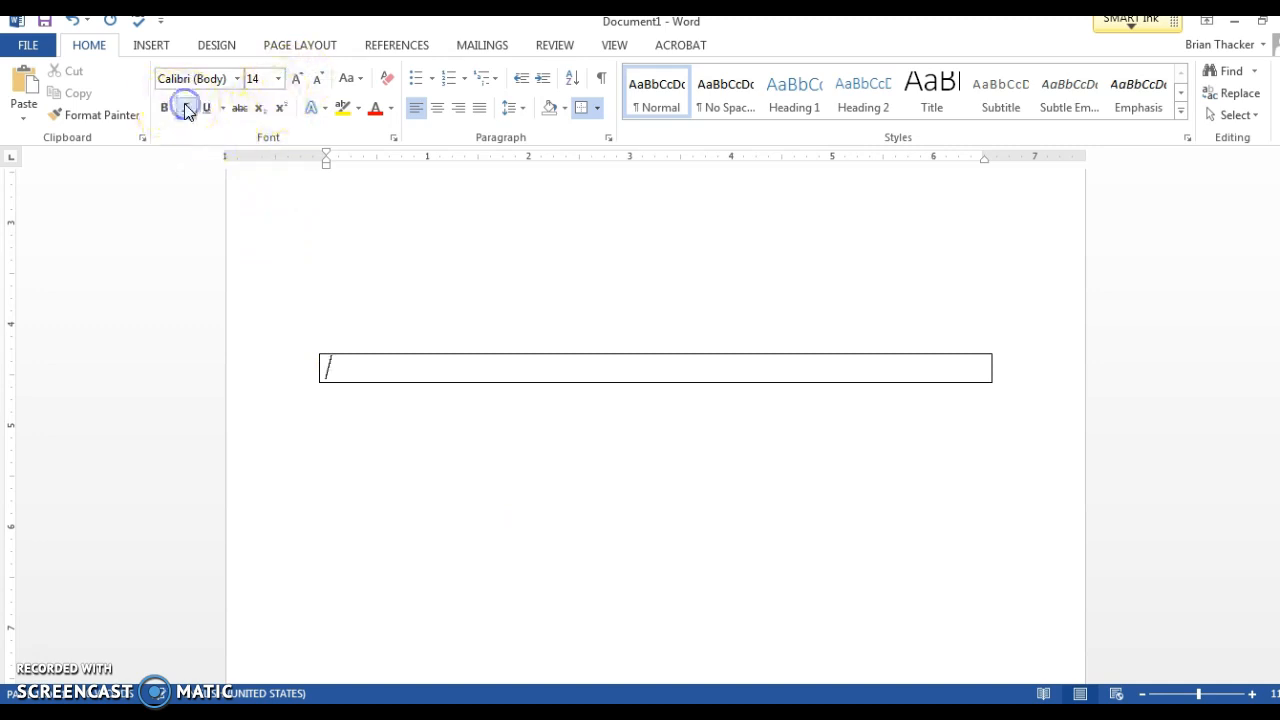
click(237, 78)
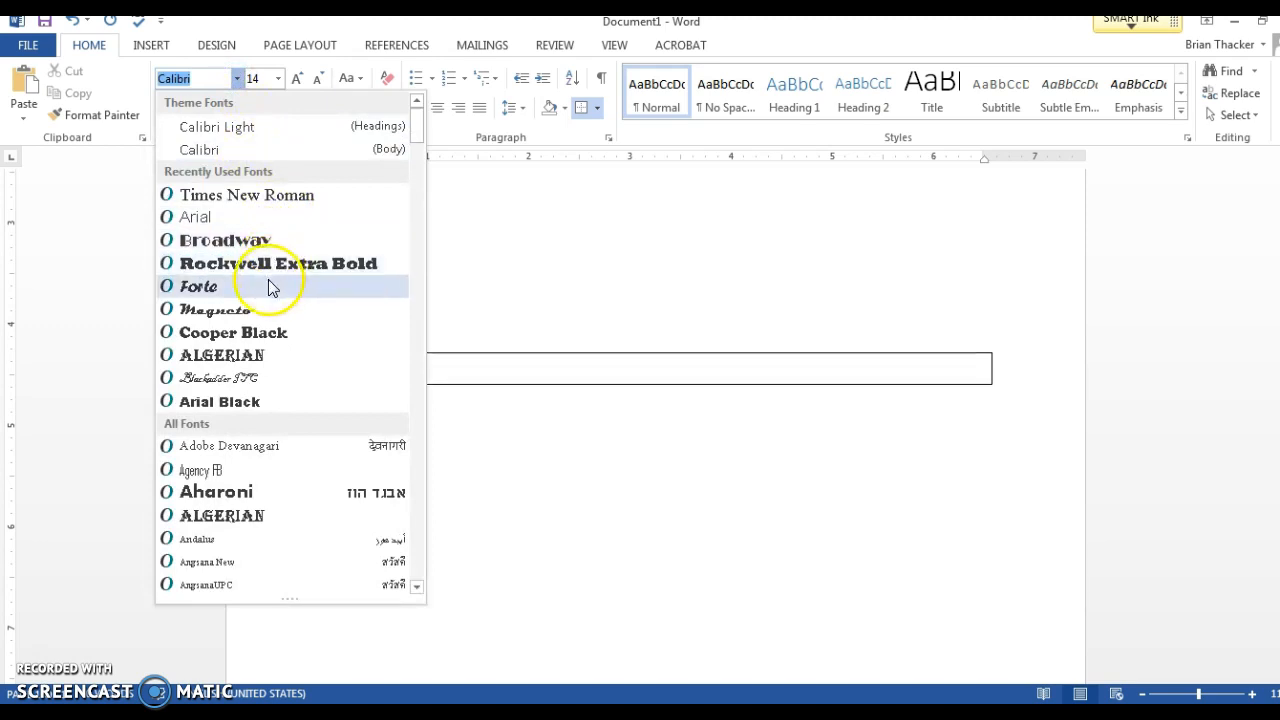
click(283, 245)
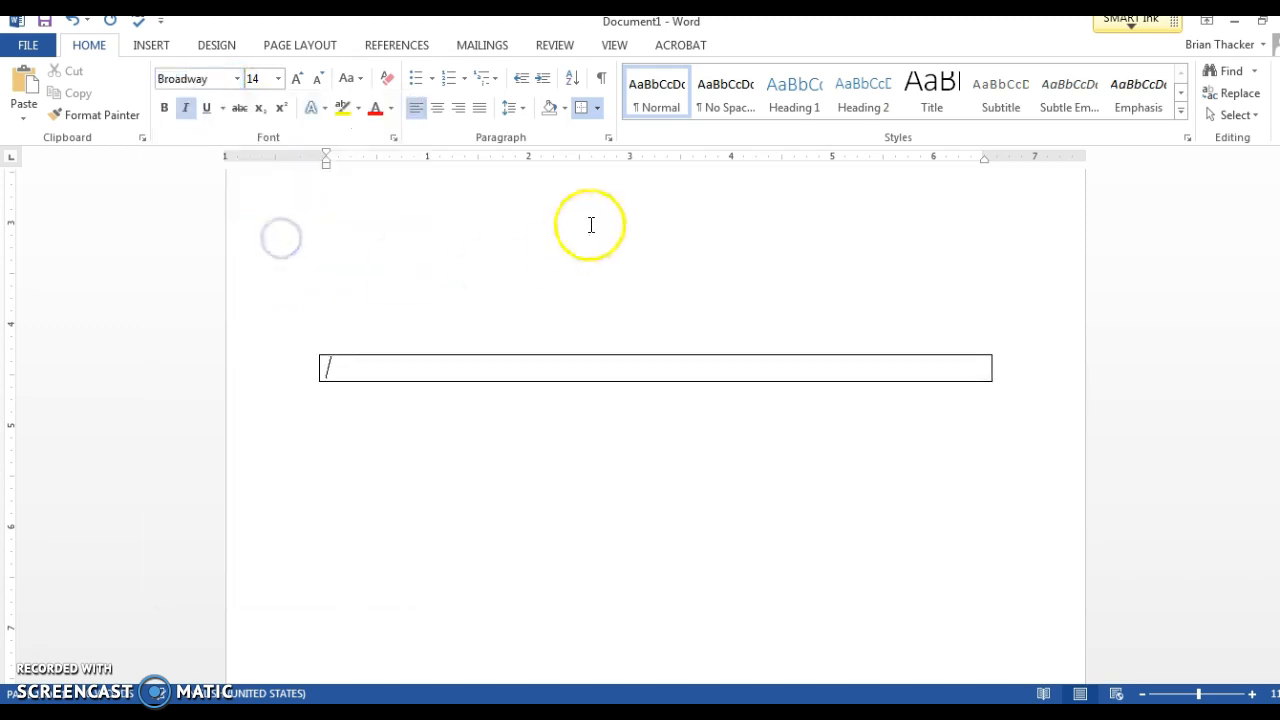
- Enter "You are cordially invited to a" as the first line and leave one blank line below it
text(You)
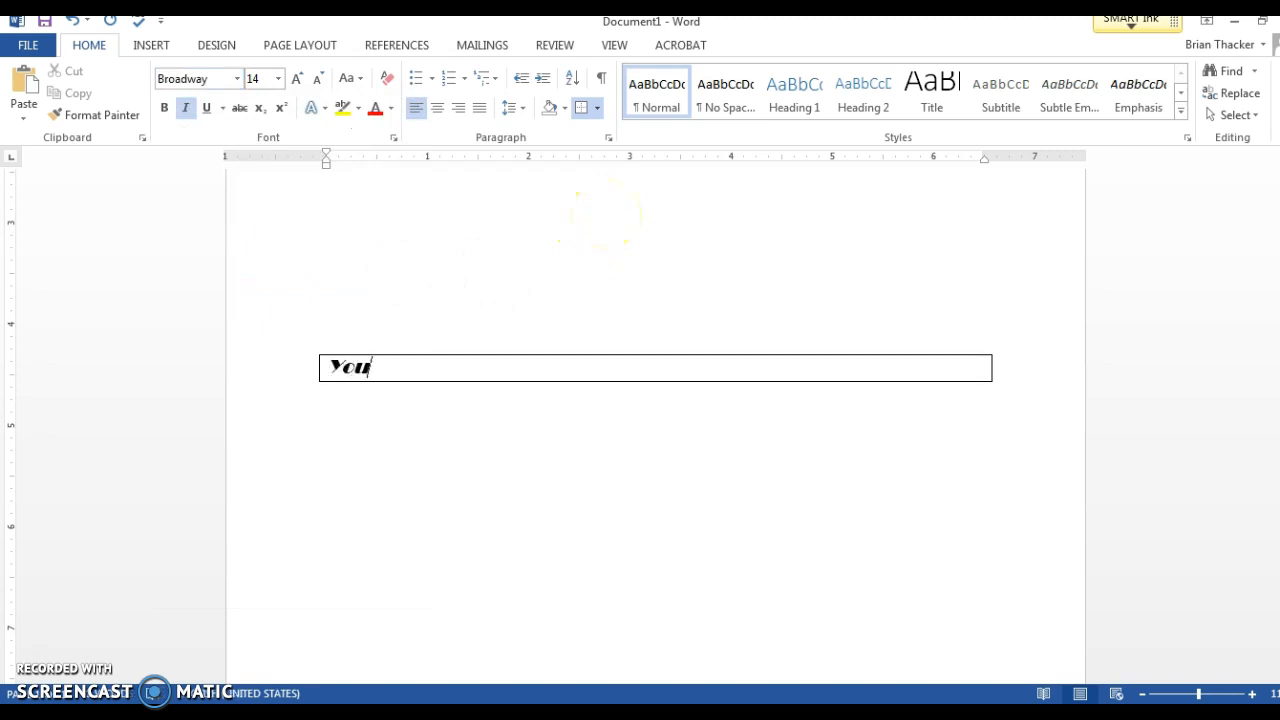
text( are cordi)
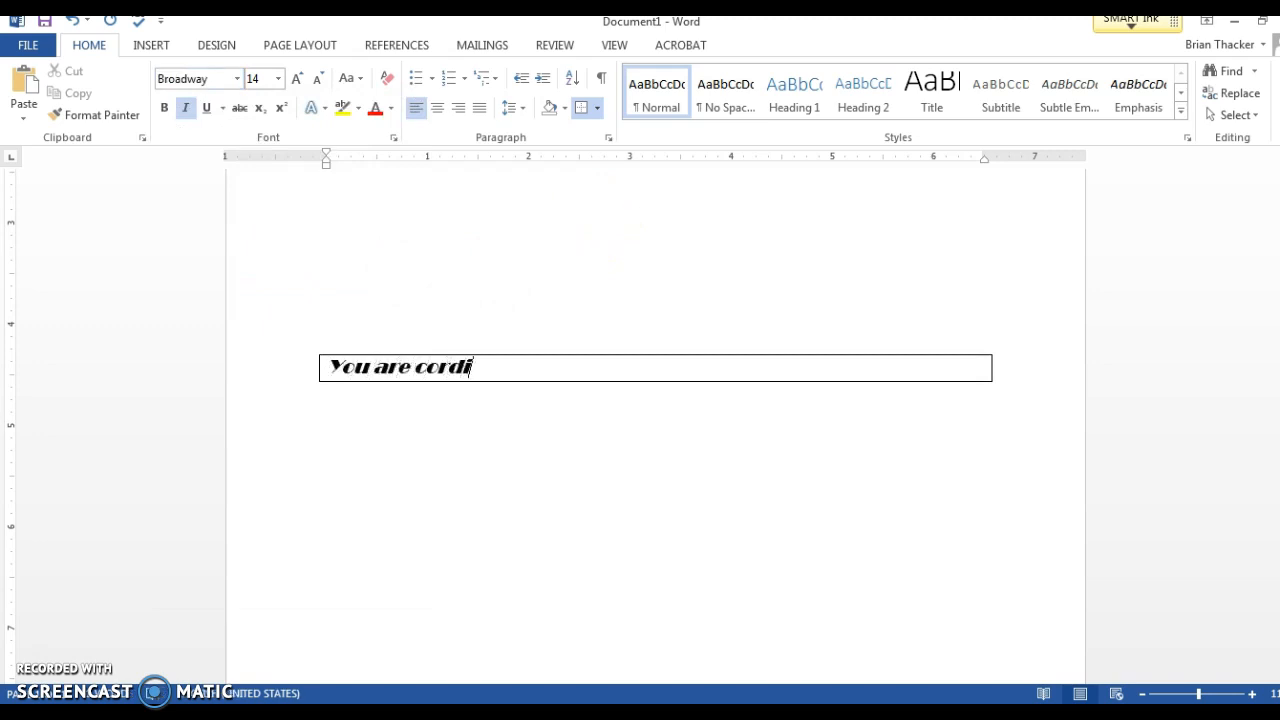
text(ally invi)
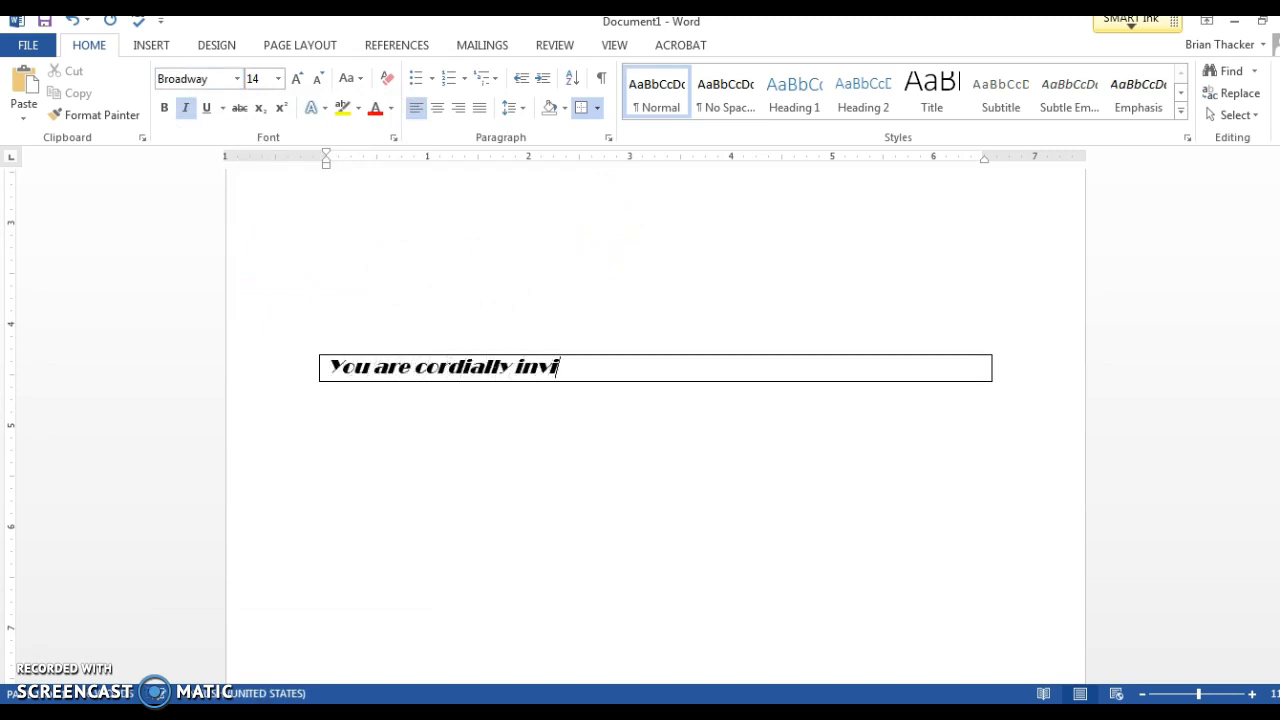
text(ted to a)
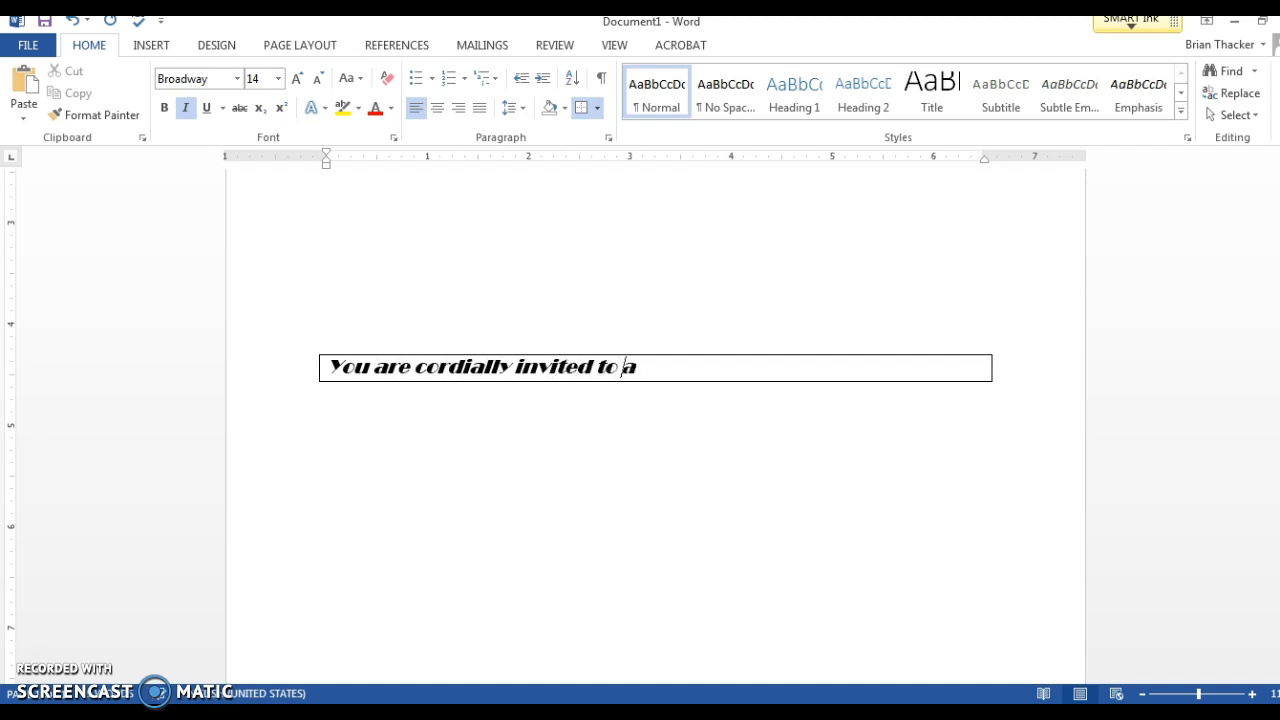
key(Return)
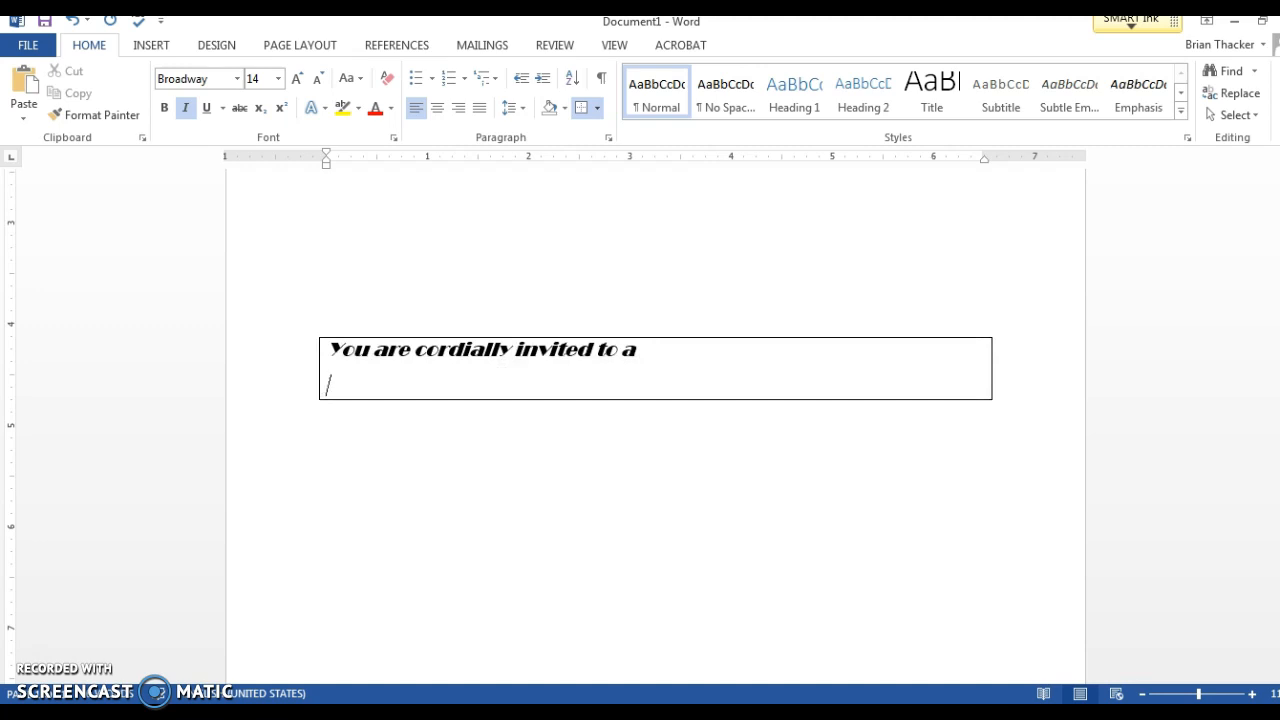
key(Return)
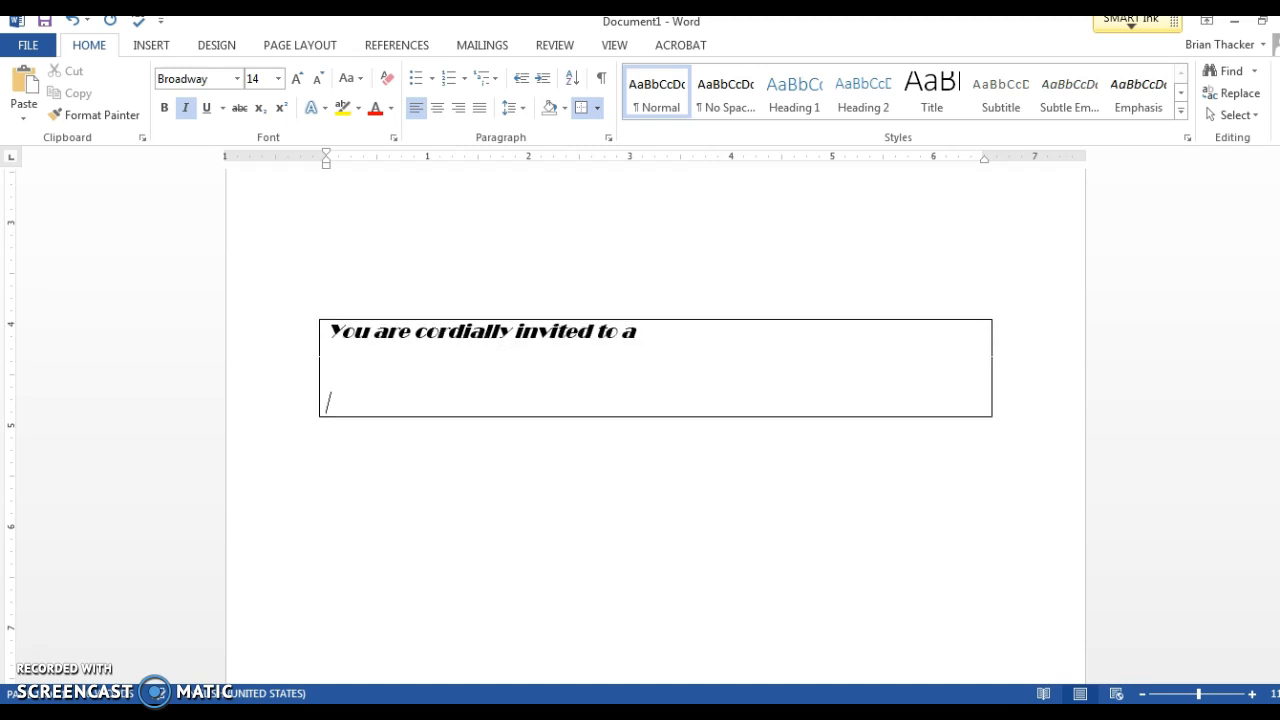
- Turn off italic, turn on bold and increase the font size to 16 pt for the new line
click(185, 110)
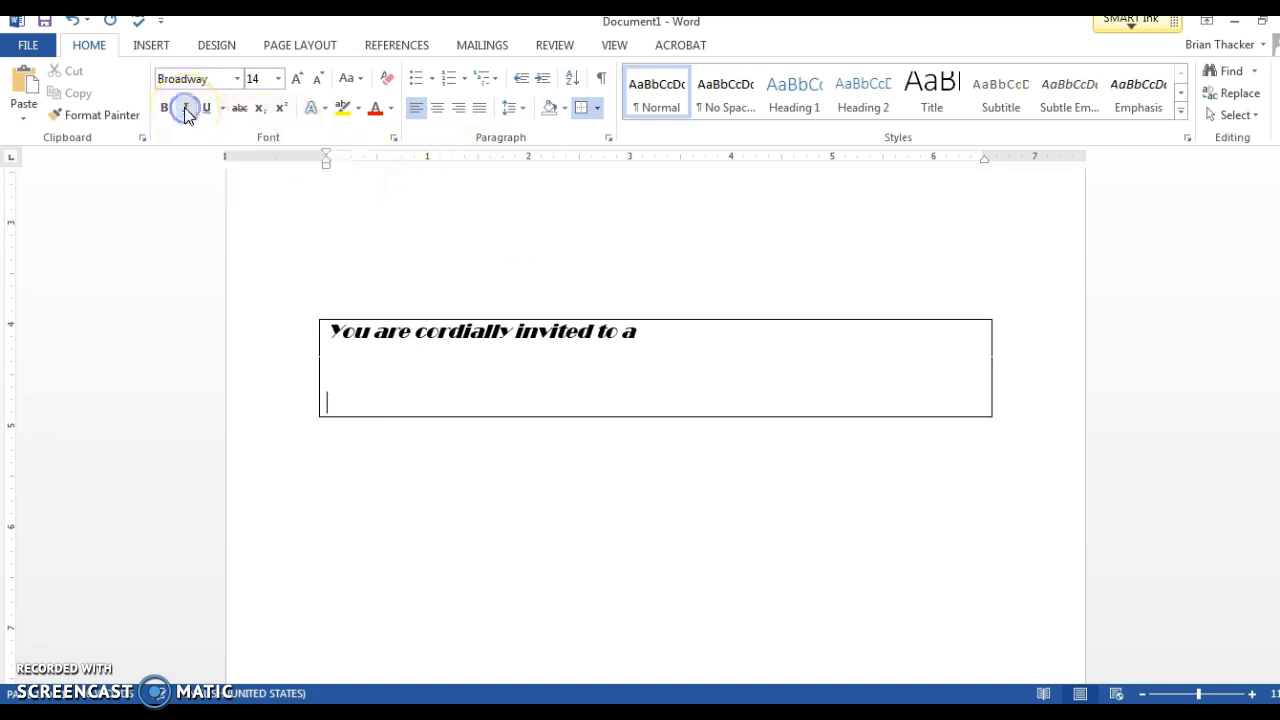
click(166, 109)
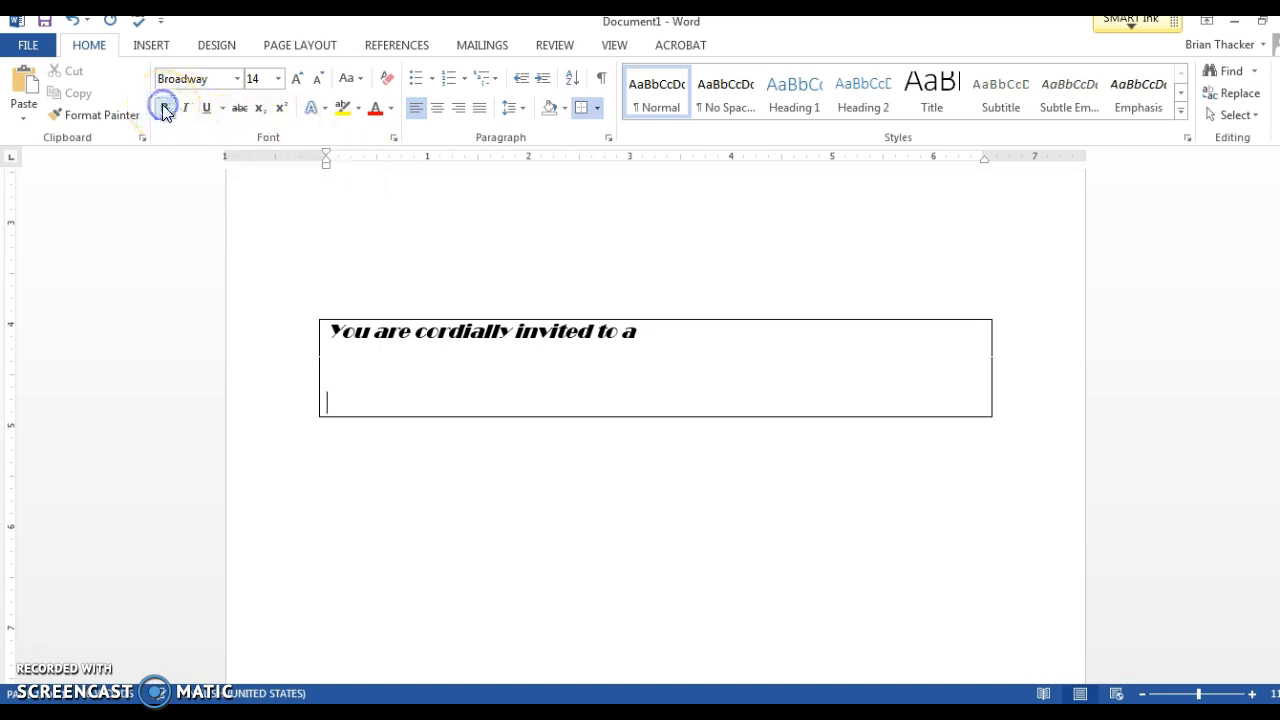
click(300, 79)
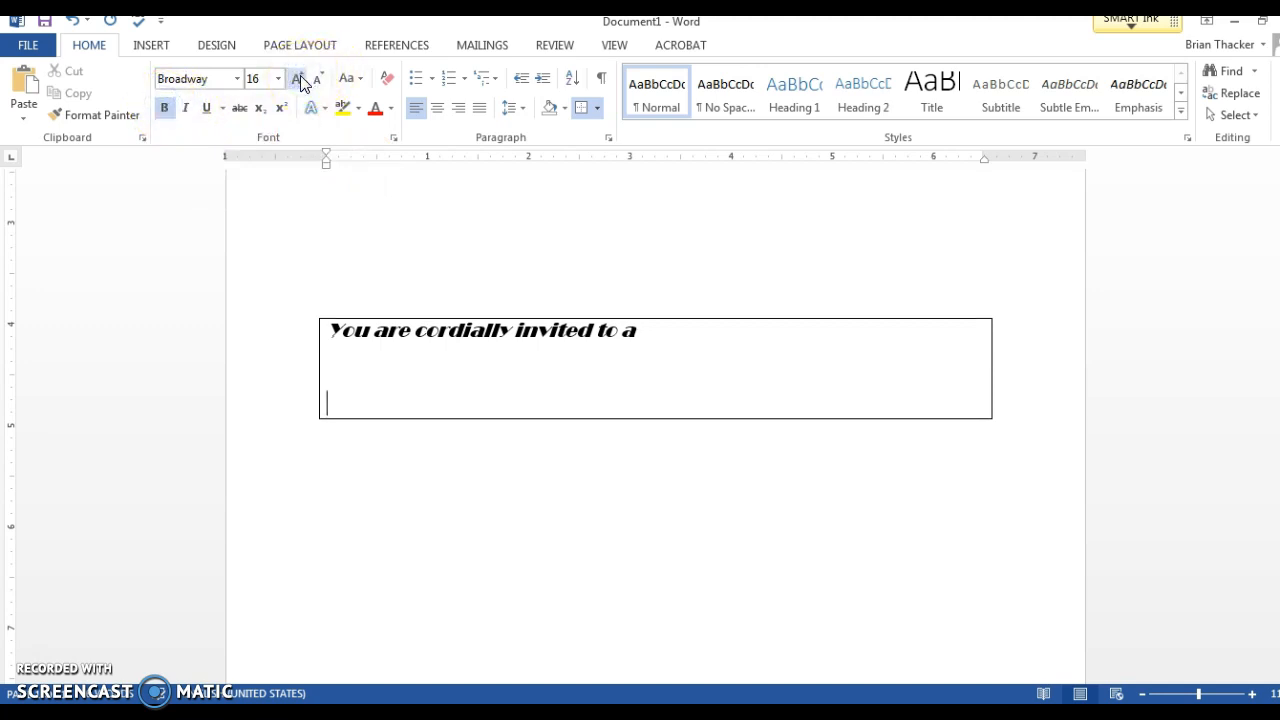
- Enter "Membership Brunch" as the event title and leave one blank line below it
text(Member)
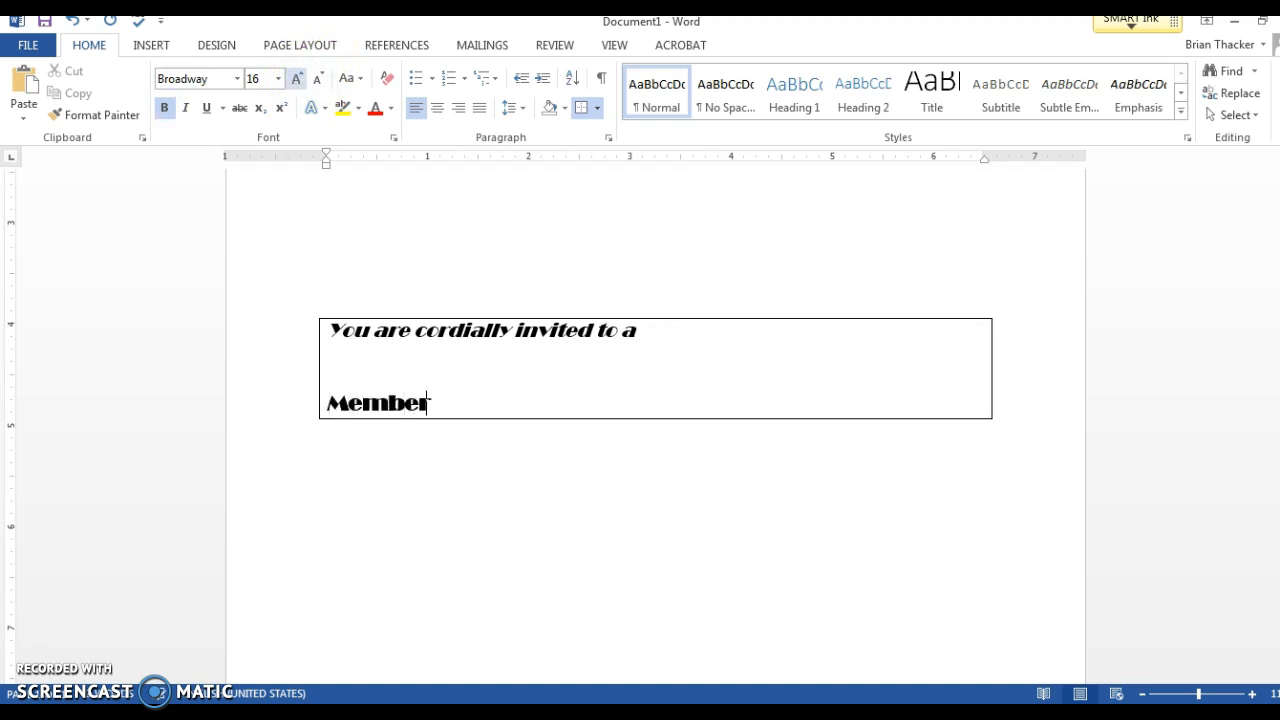
text(ship Bruc)
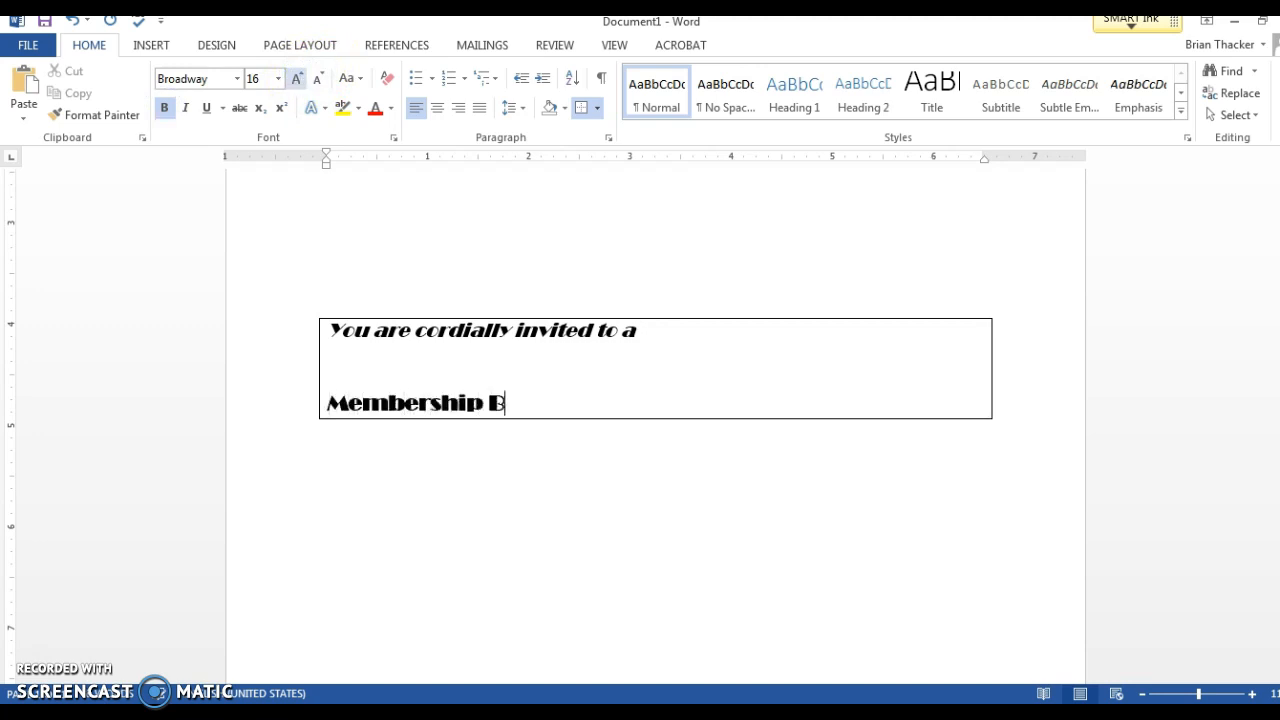
key(BackSpace)
text(nch)
key(Return)
key(Return)
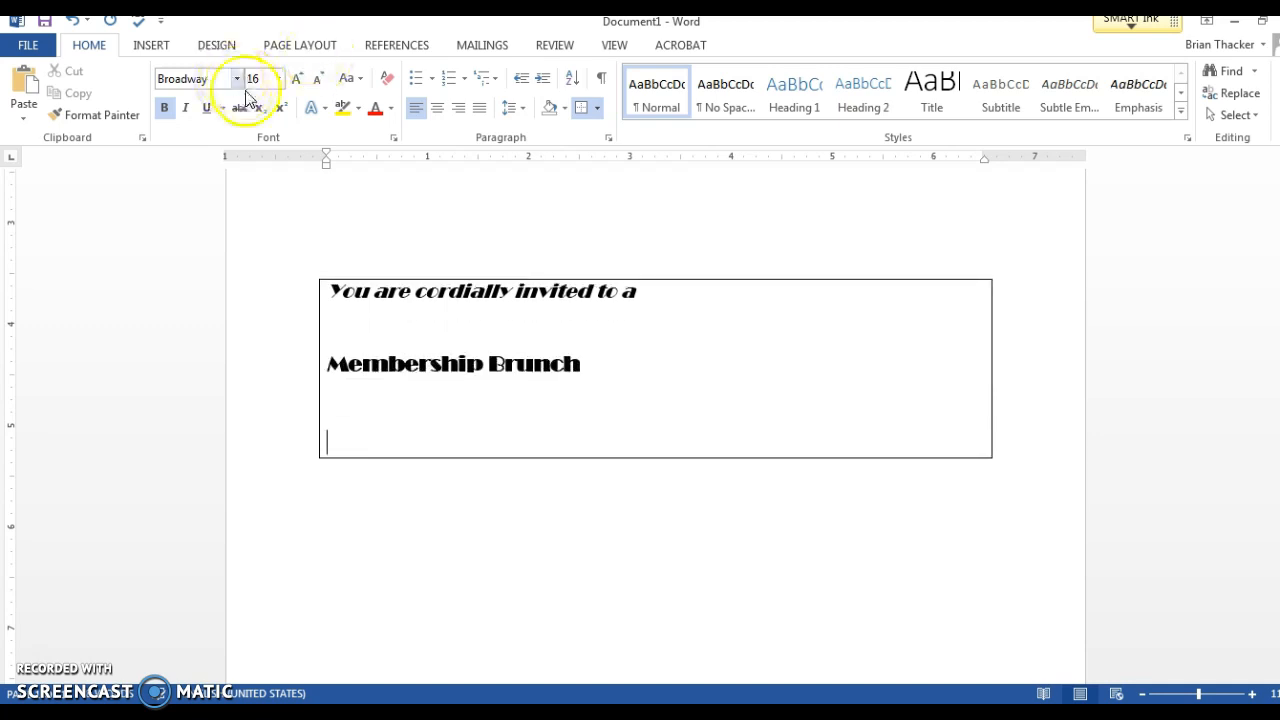
- Center the new line, turn off bold and reduce its font size to 14 pt
click(437, 109)
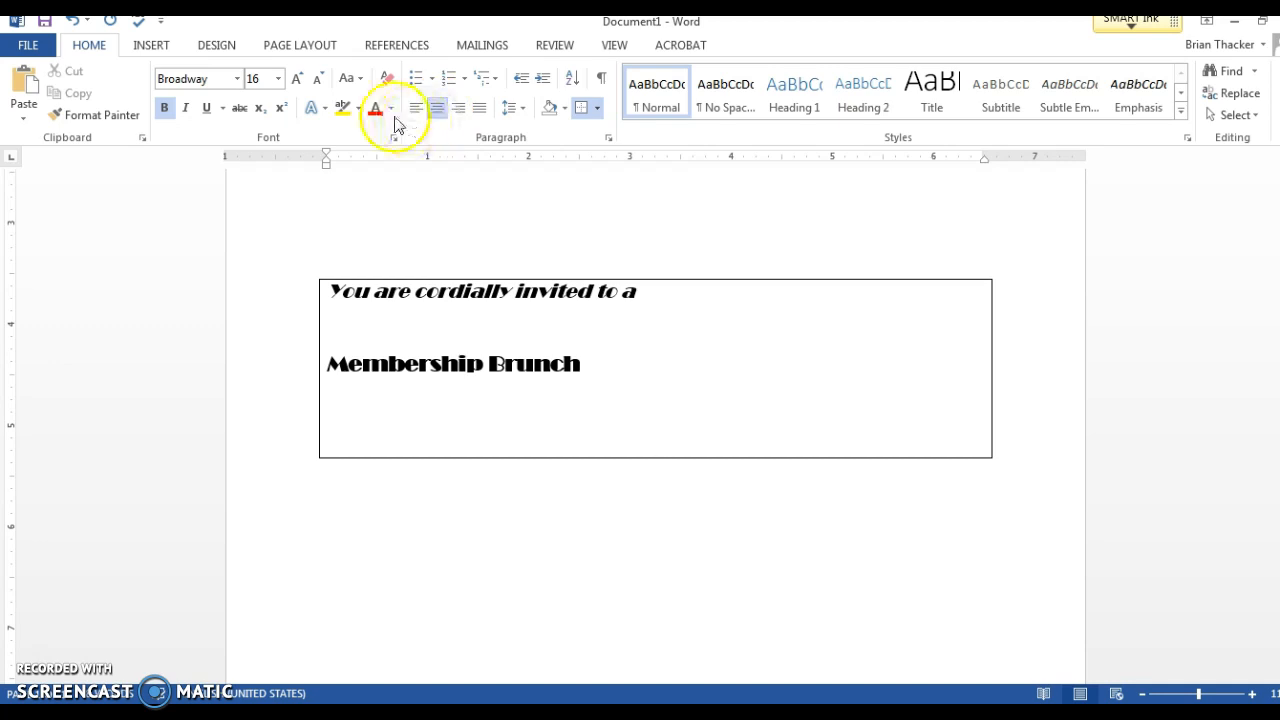
click(164, 108)
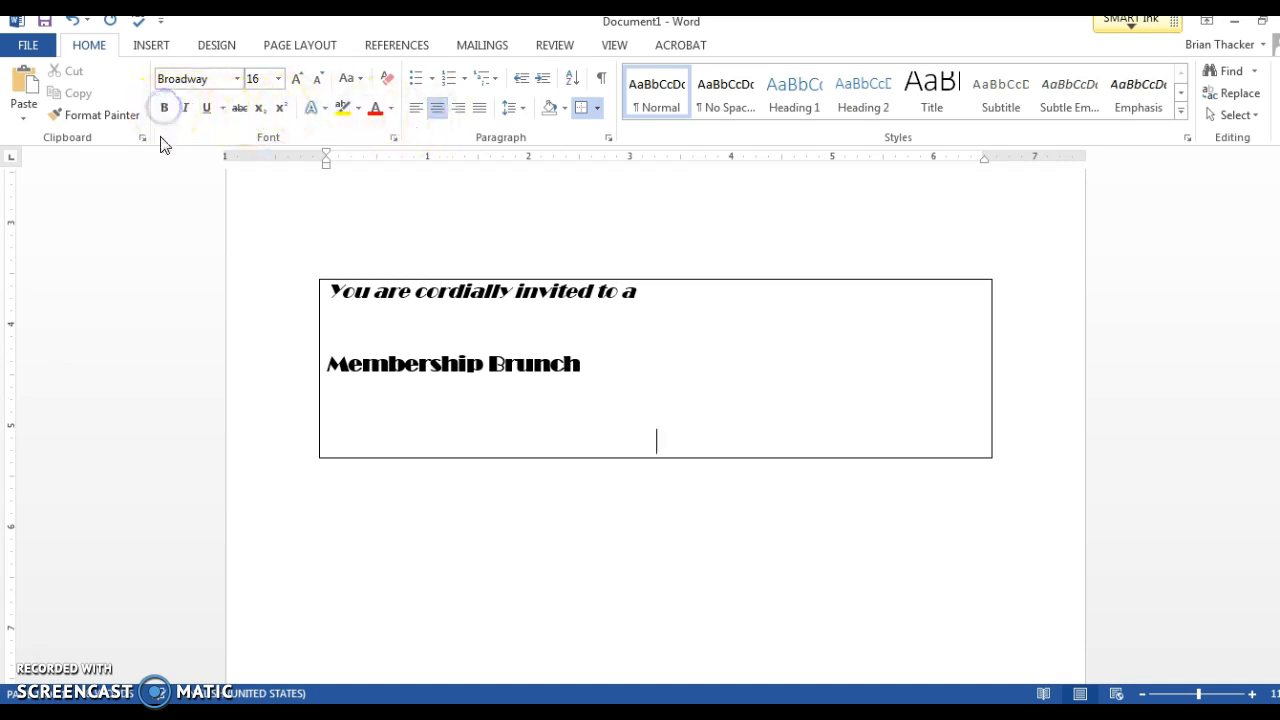
click(320, 80)
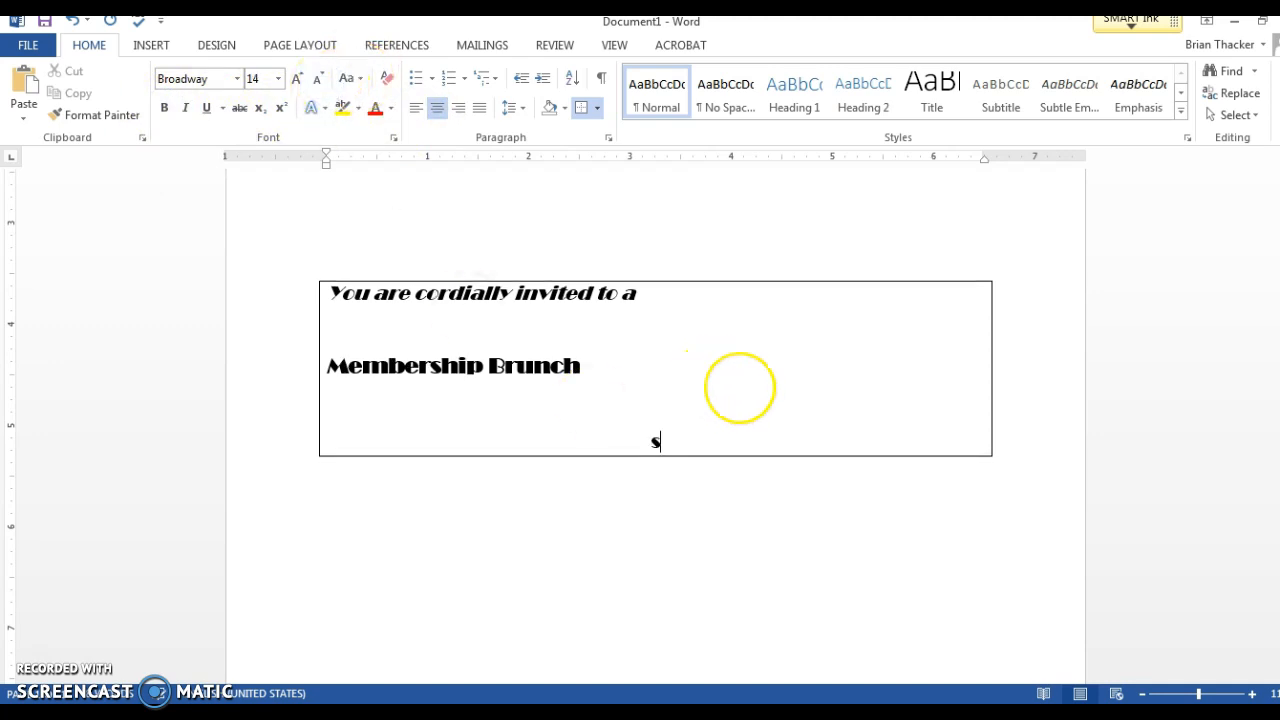
- Enter "sponsored by" in all lowercase on the centered line and leave one blank line below it
text(nsor)
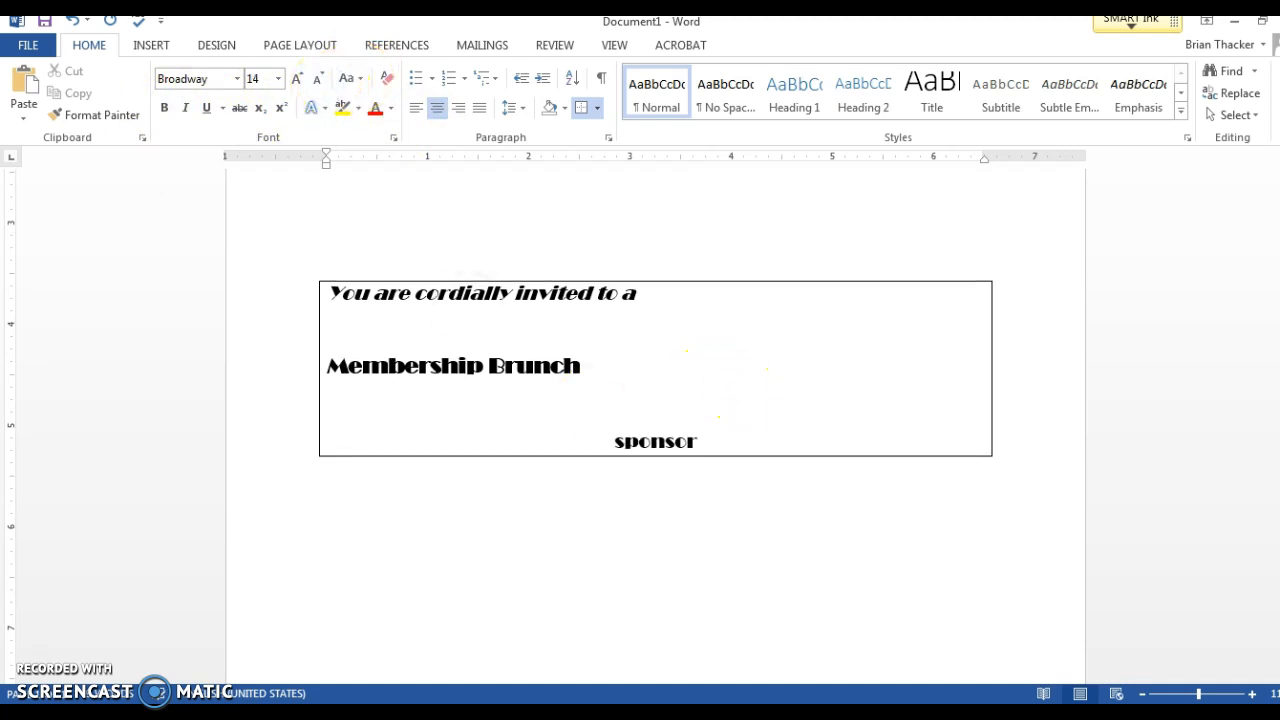
text(ed)
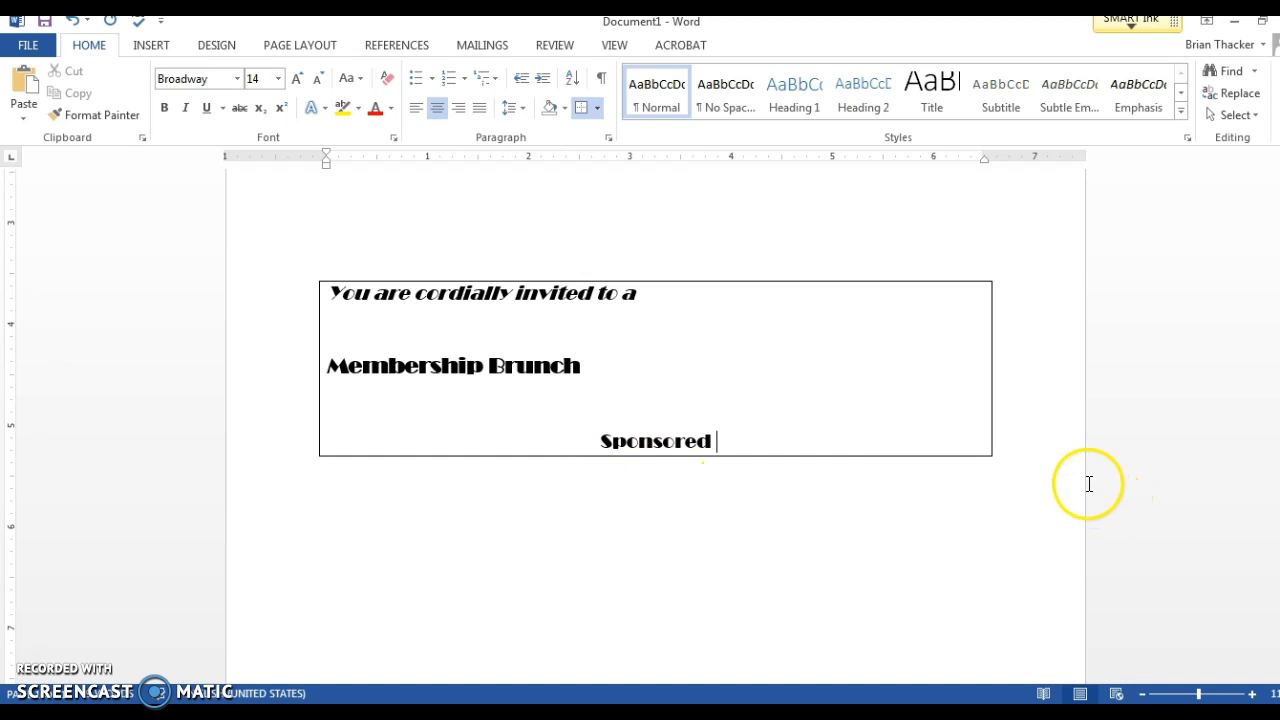
click(76, 24)
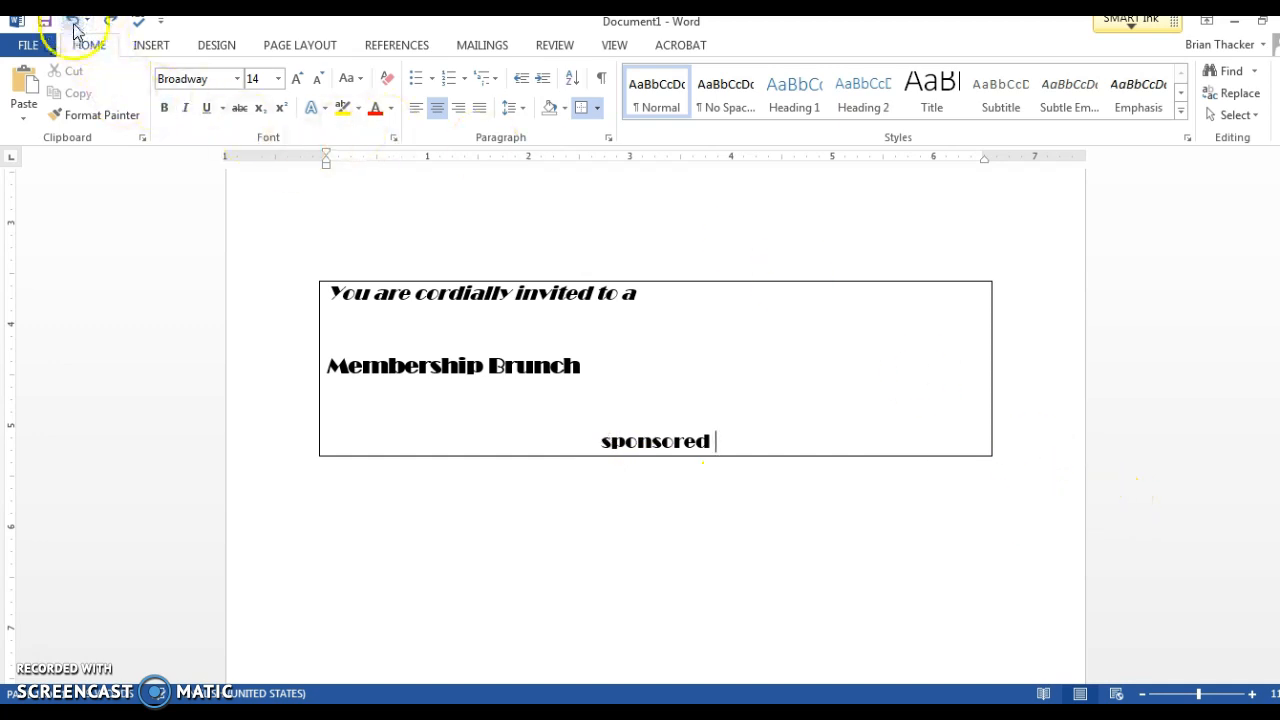
click(950, 510)
text(by)
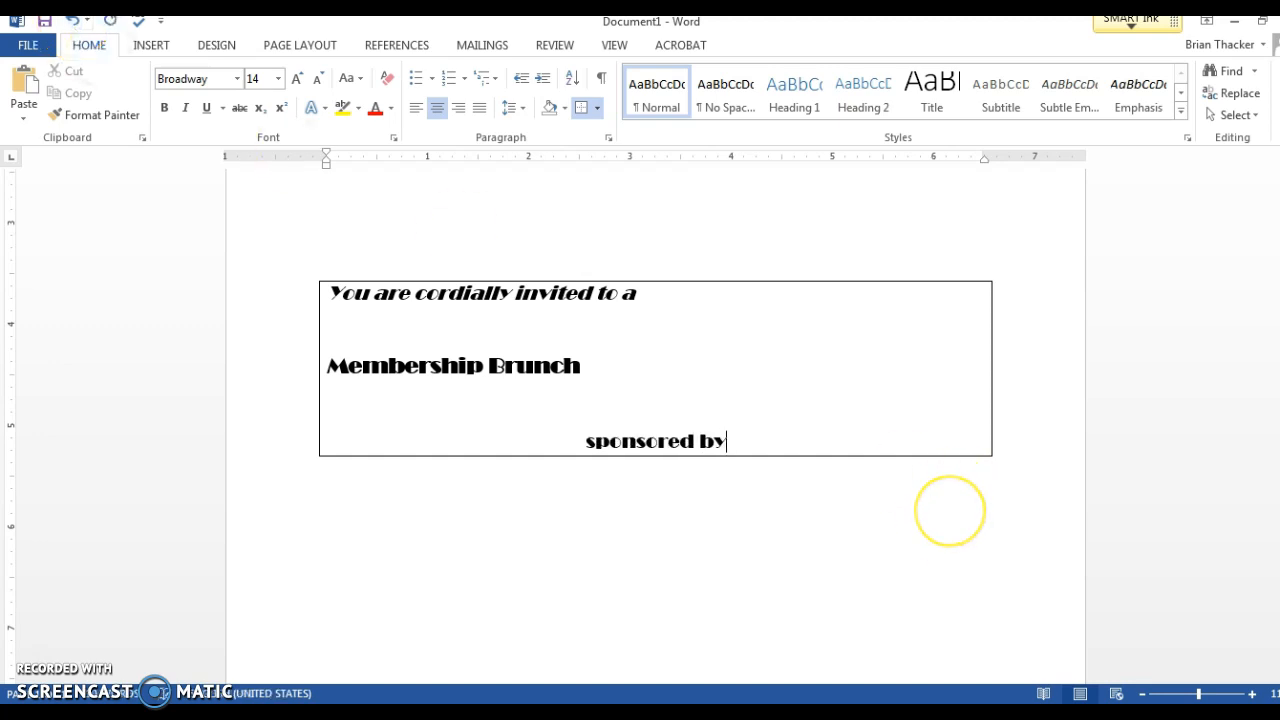
key(Return)
key(Return)
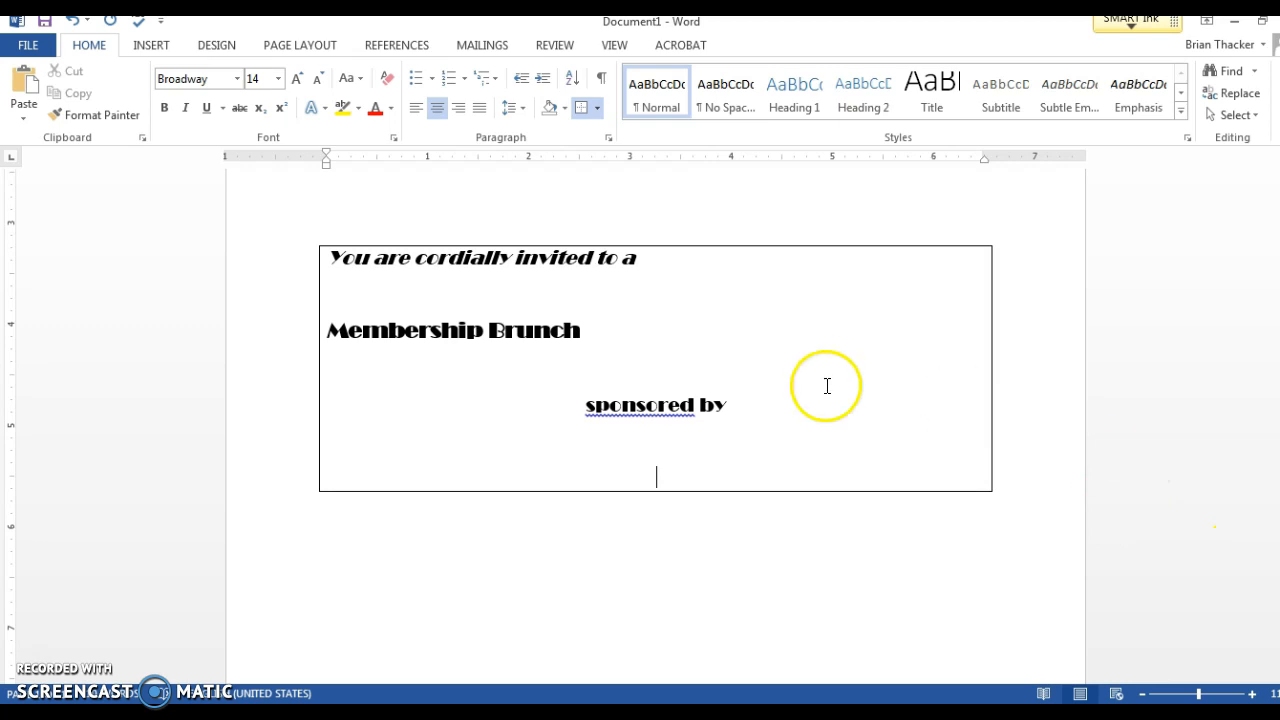
- Left-align the new line, enter "Future Business Leaders of America" and leave one blank line below it
click(414, 108)
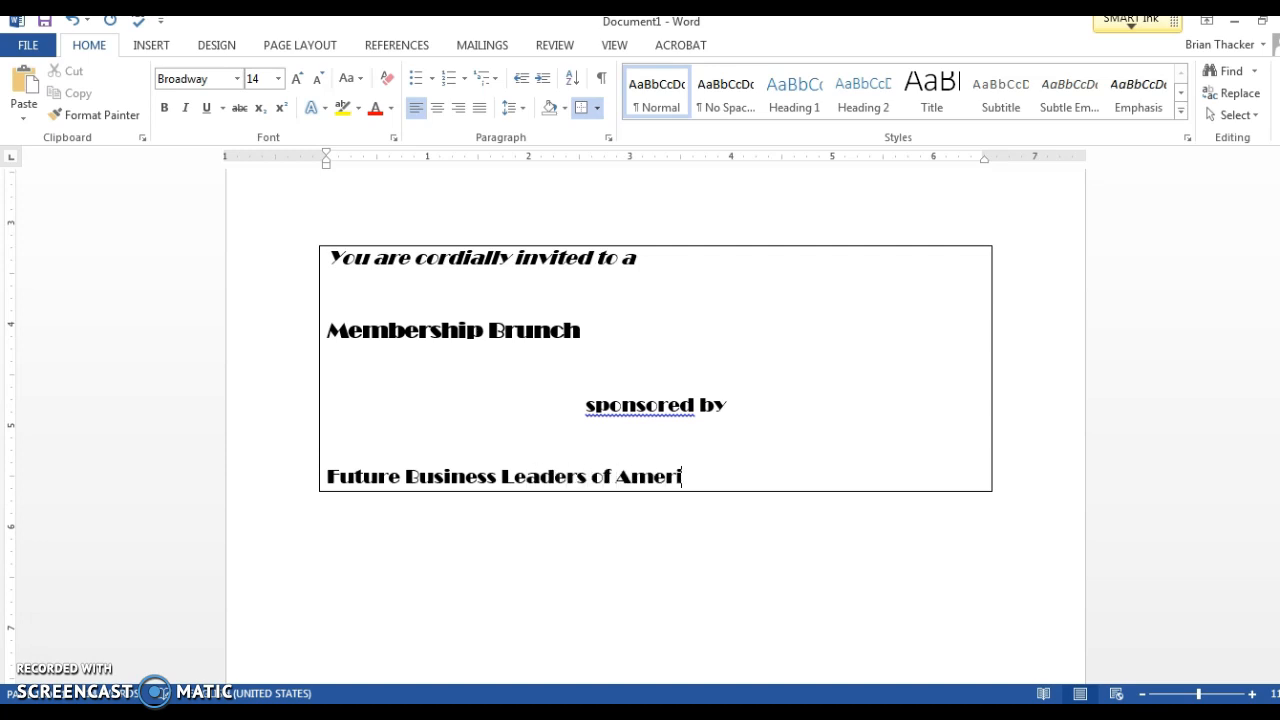
key(Return)
key(Return)
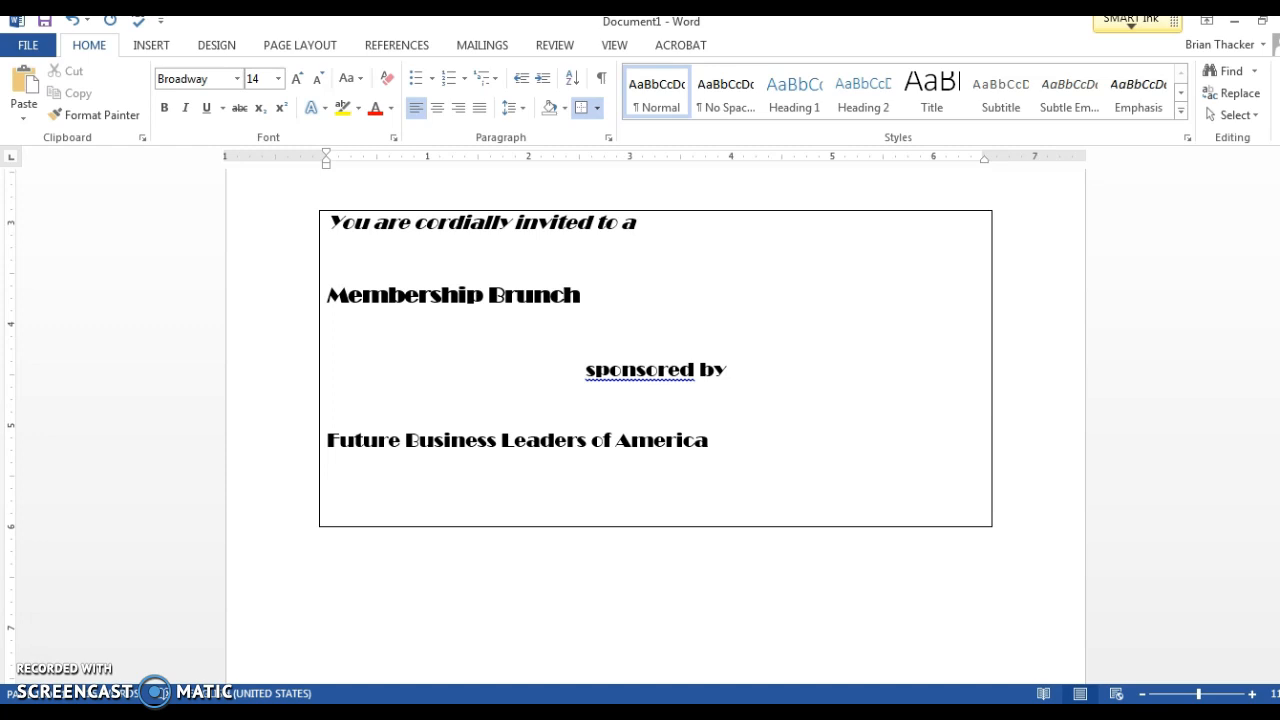
- Center the new line and enter the event date as "On Friday, October 31, 2017"
click(440, 110)
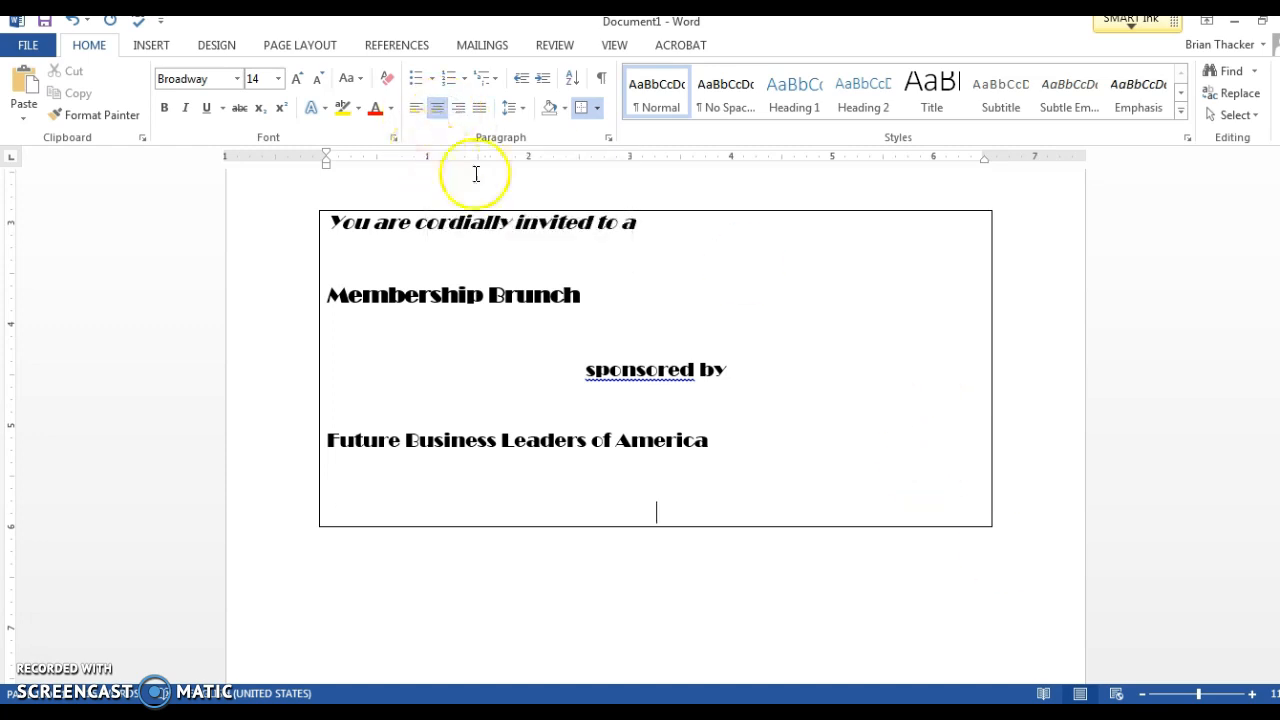
text(On Friday, O)
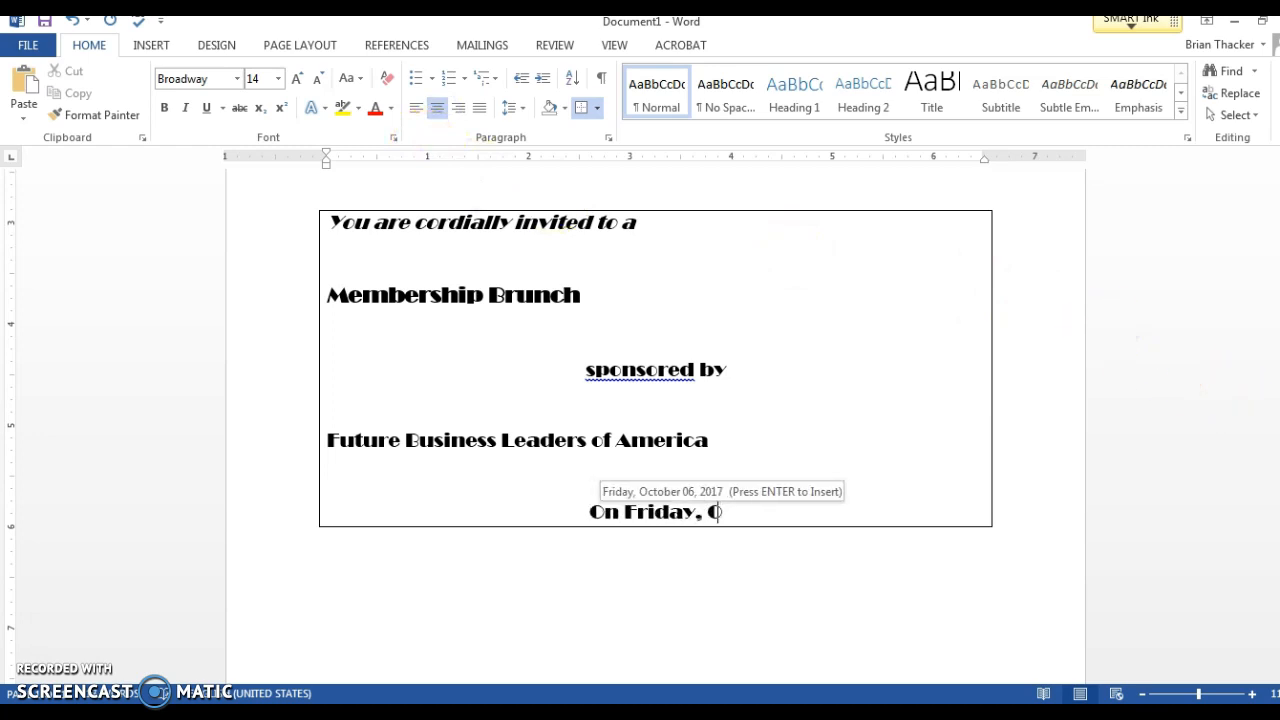
text(ctober 31)
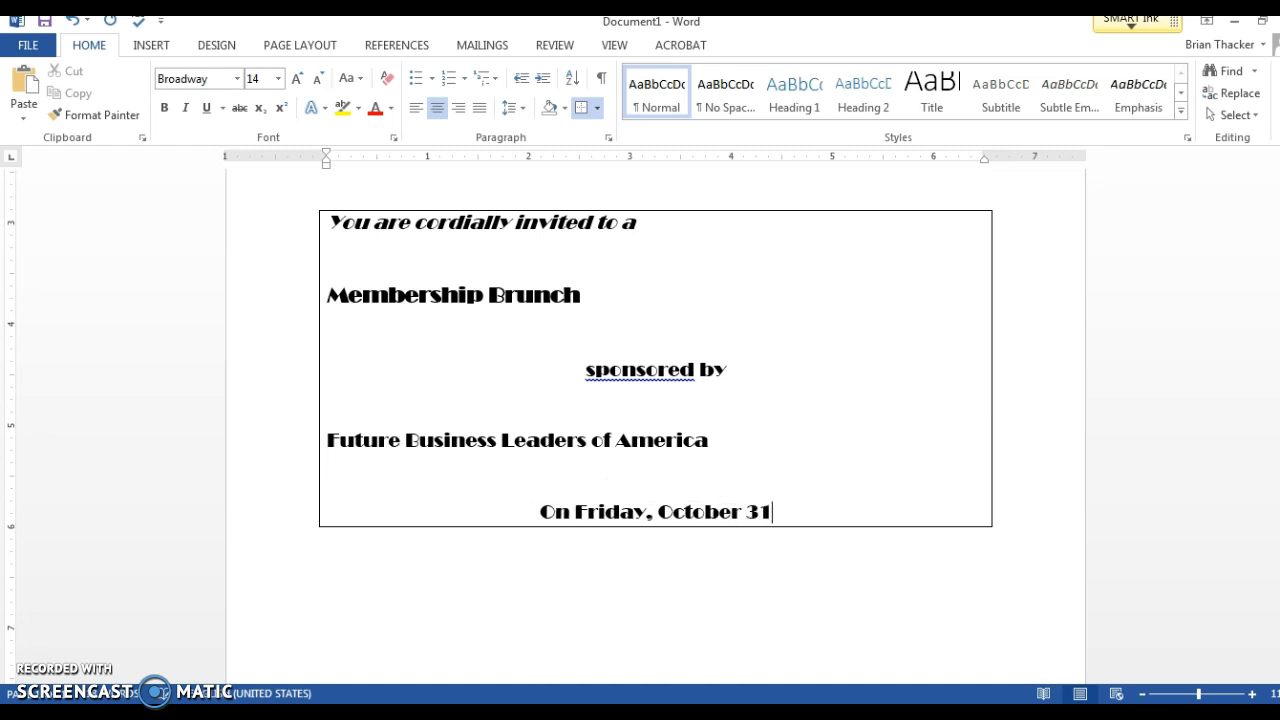
text(, 2017)
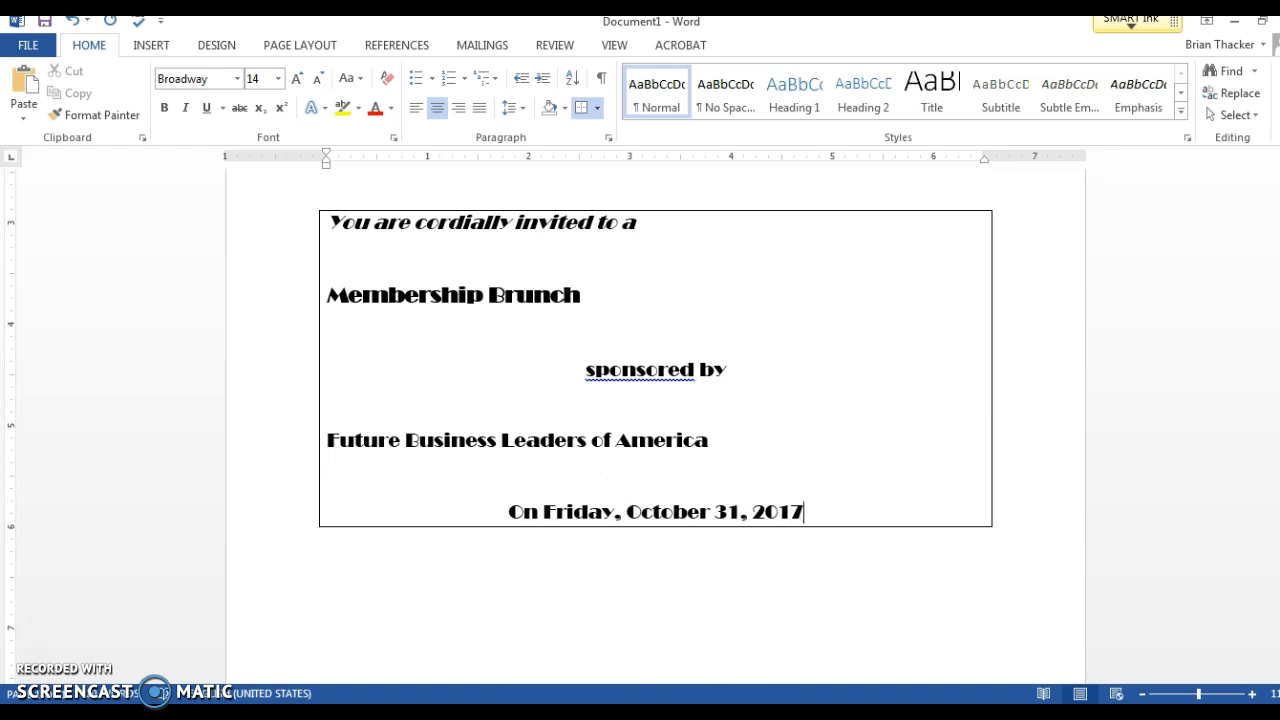
- Add the event time "At 10 a.m." as its own line directly below the date
key(Return)
text(at 10)
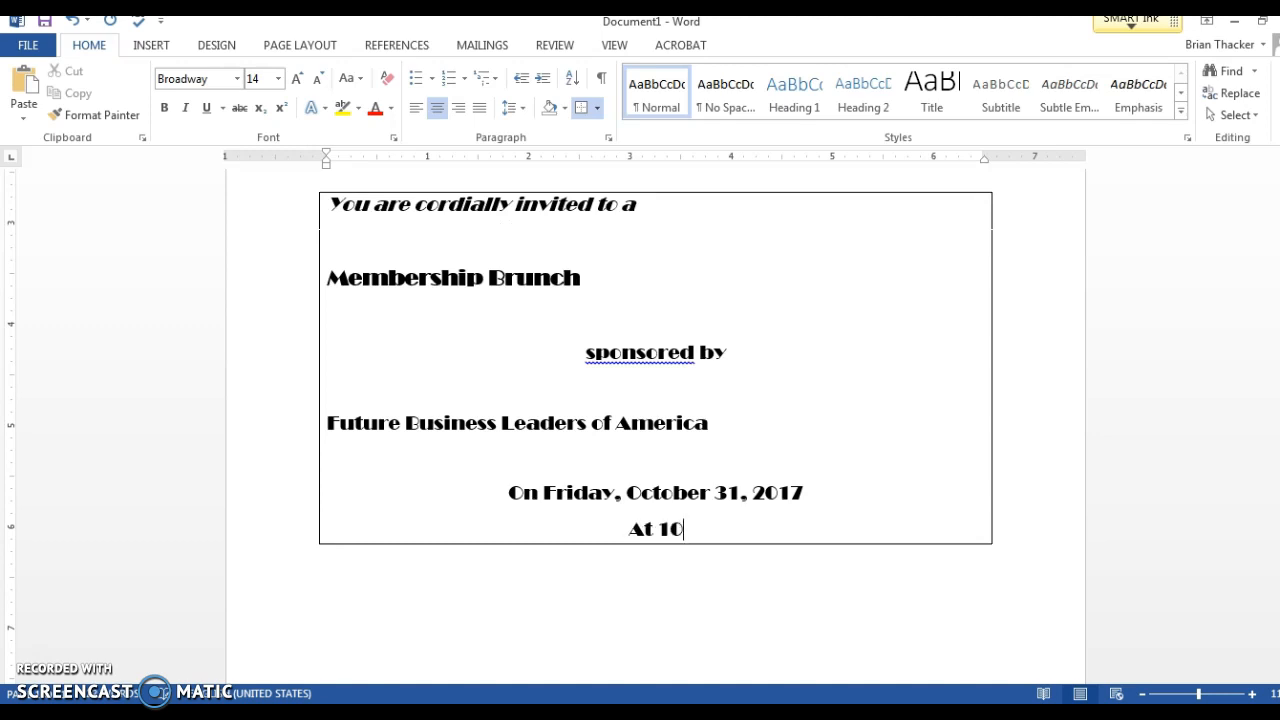
text( a.mn)
key(BackSpace)
text(.)
key(Return)
- Enter "In Room 113 on the Vocational Hall" below the time, then "Free to all students" after one blank line
text(In Room 11)
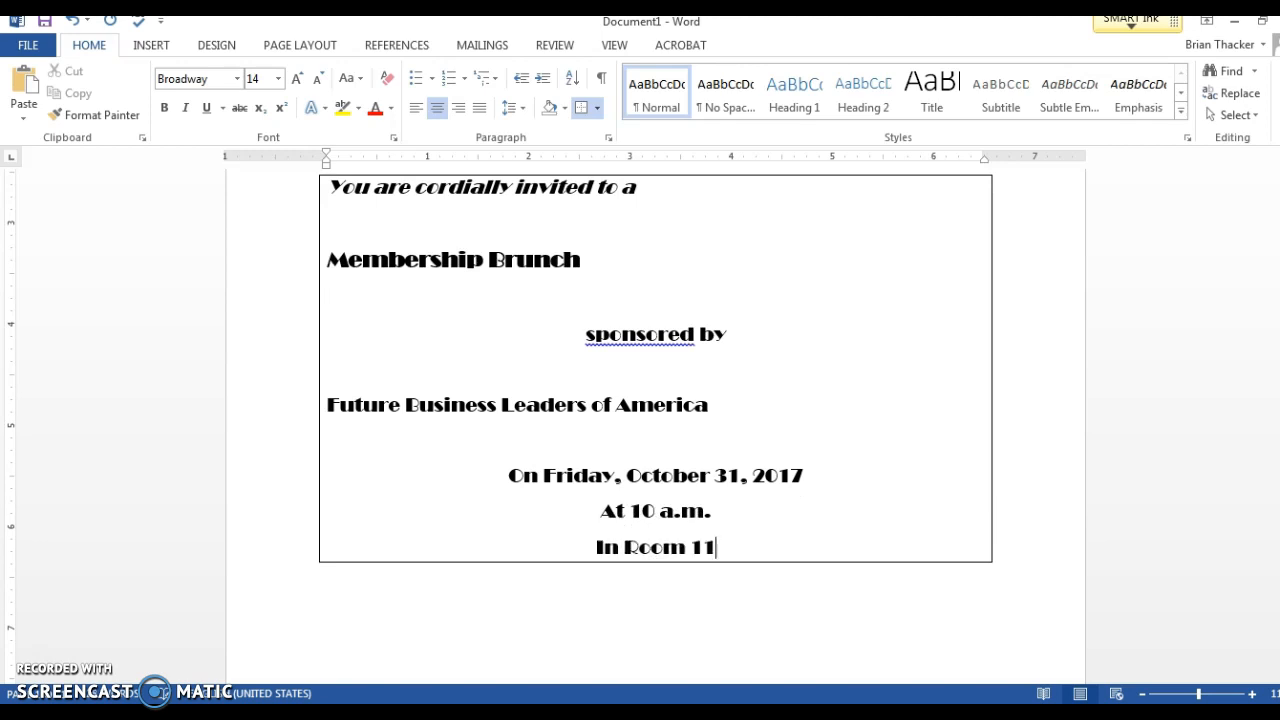
text(3 on th)
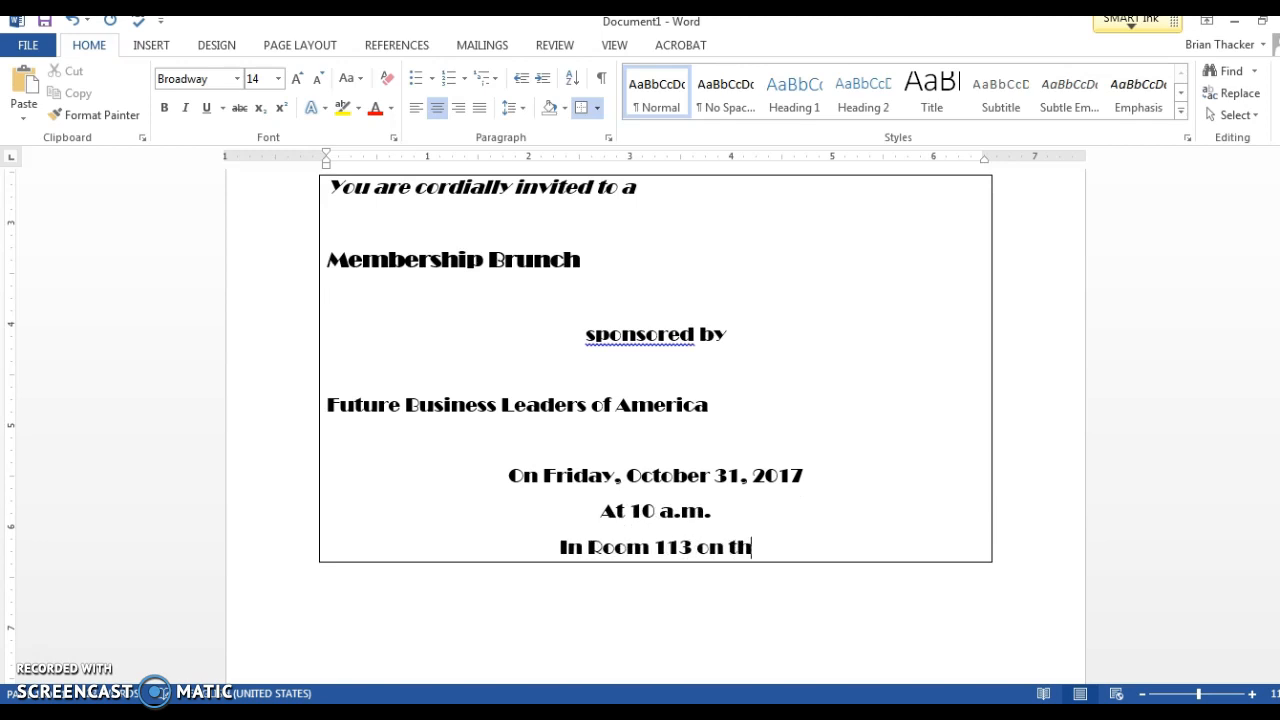
text(e Vocational Hall)
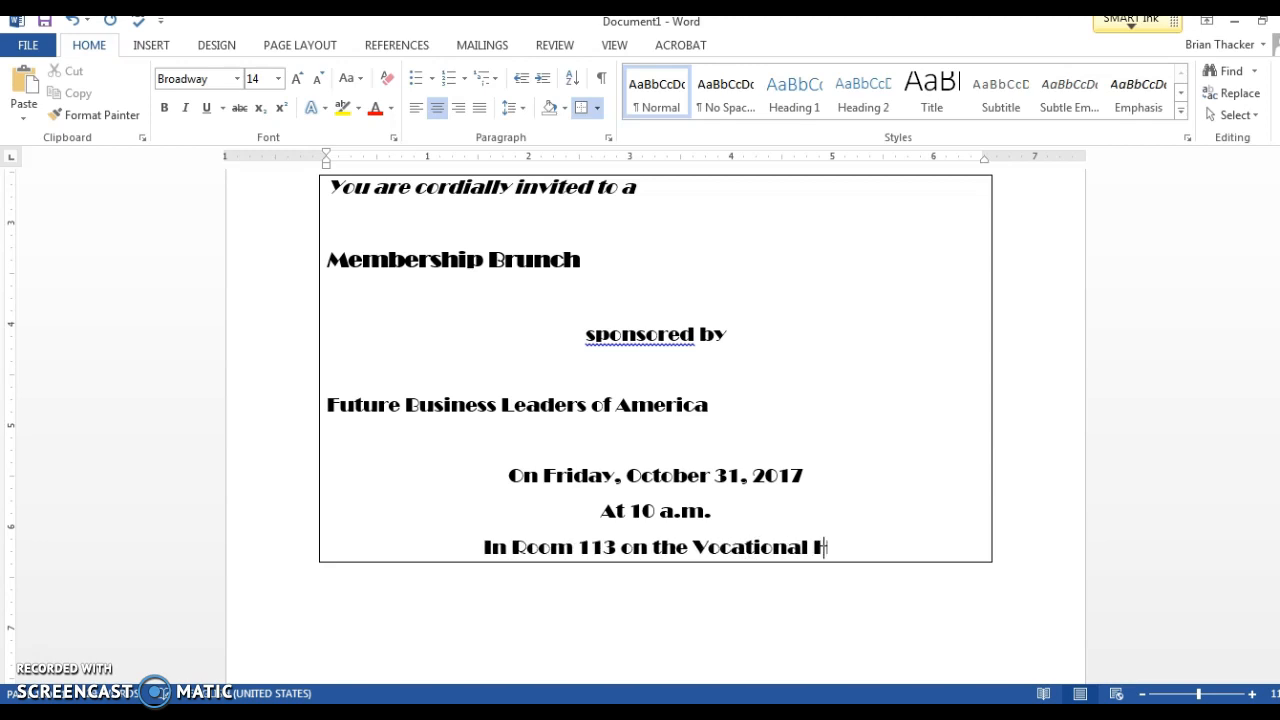
key(Return)
key(Return)
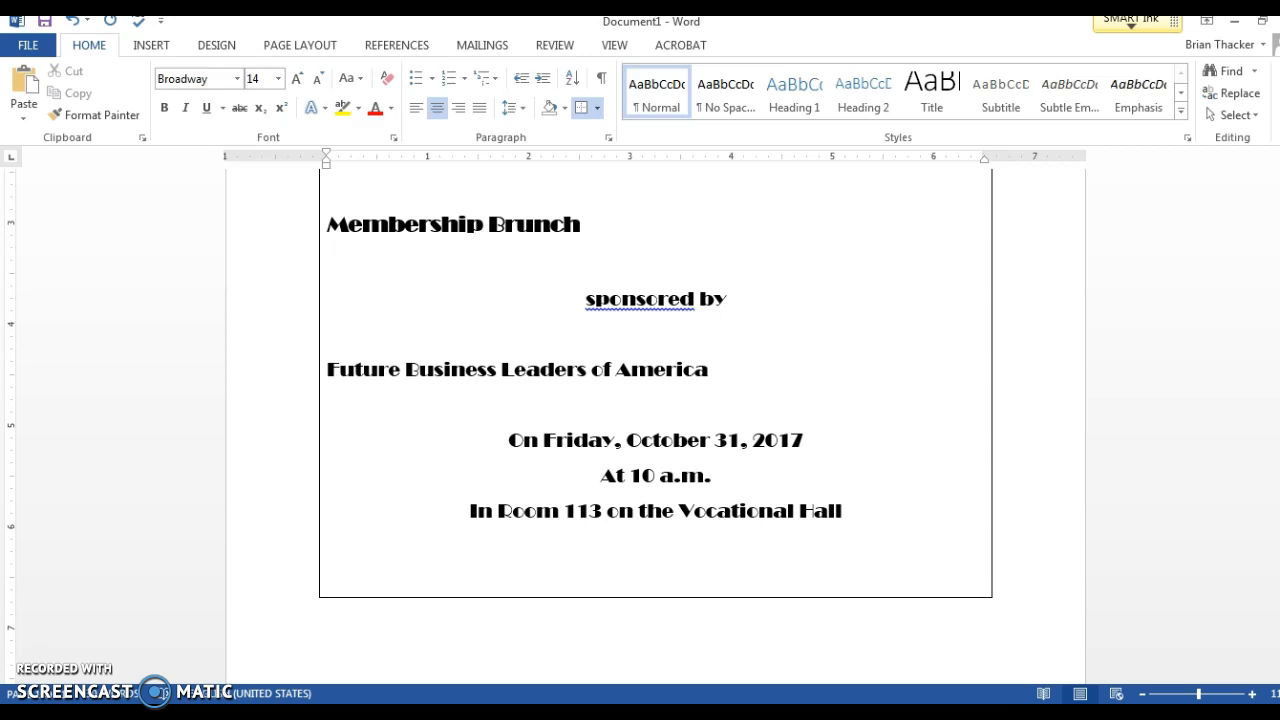
text(Free to all students)
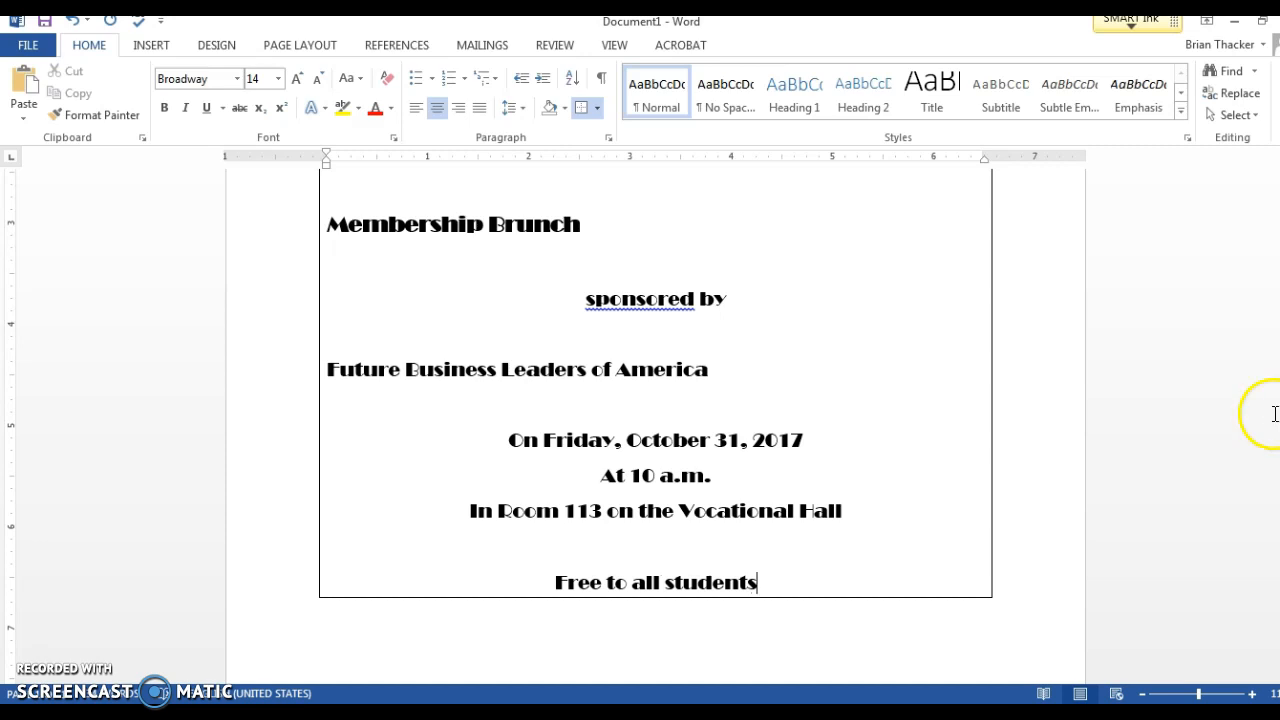
- Change the font color of the "Membership Brunch" line to a darker shade of the blue theme color
drag(600, 224, 383, 224)
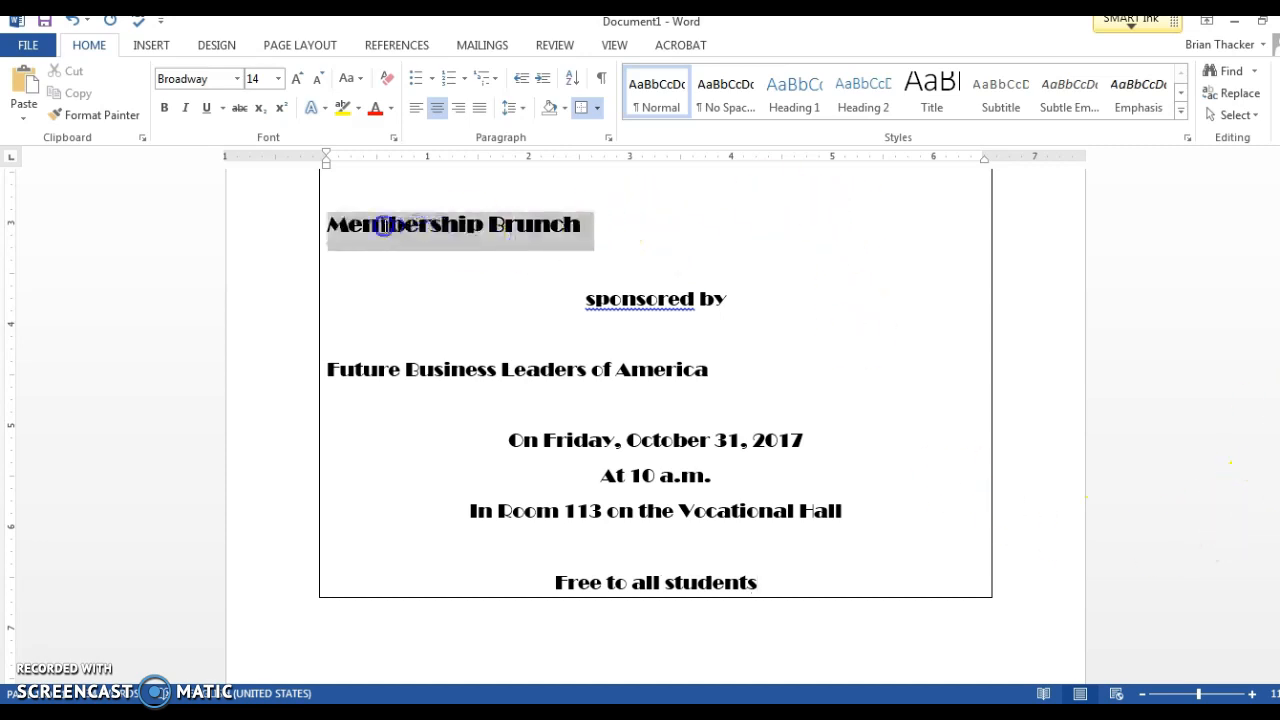
click(392, 108)
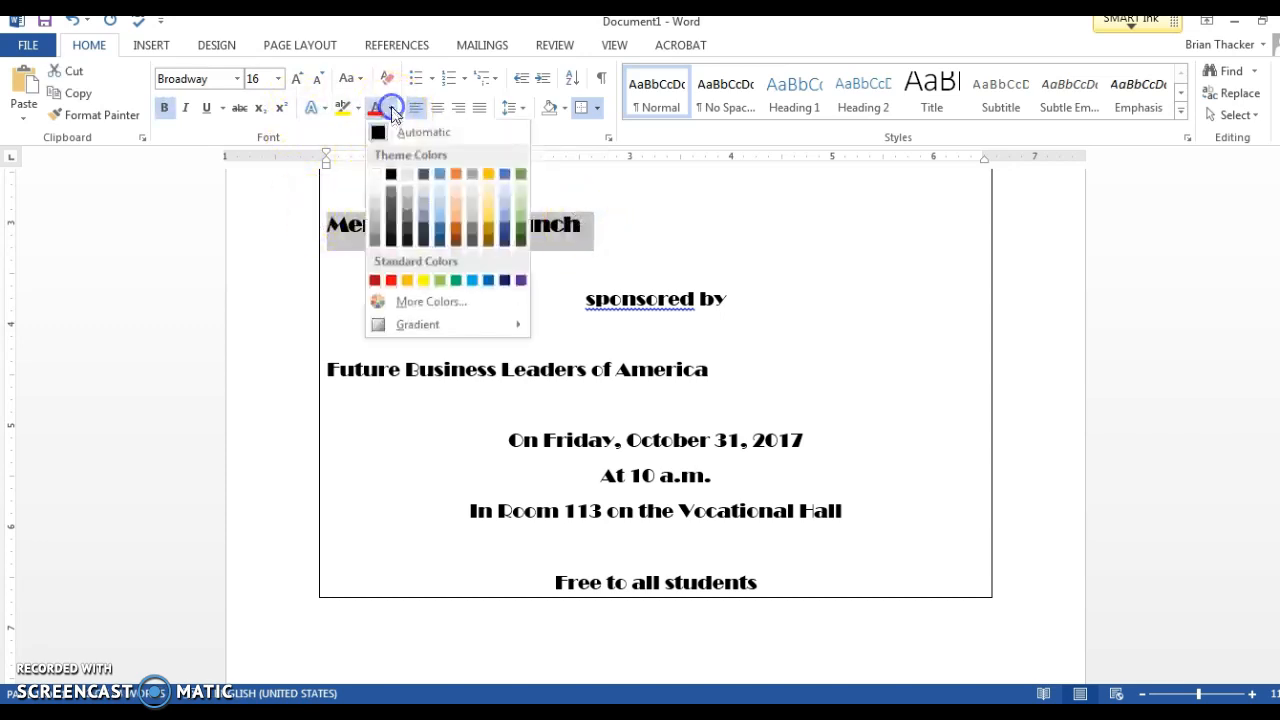
click(440, 232)
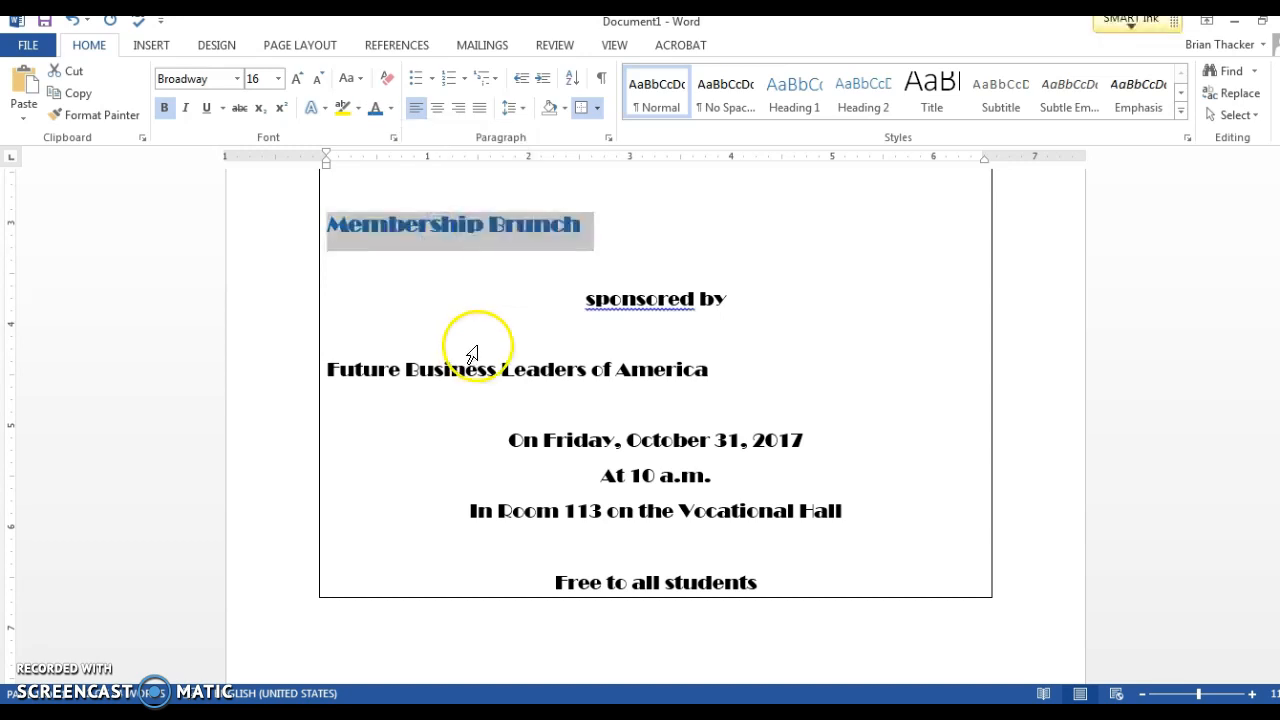
- Copy the "Membership Brunch" formatting onto the "Future Business Leaders of America" line with Format Painter
click(96, 114)
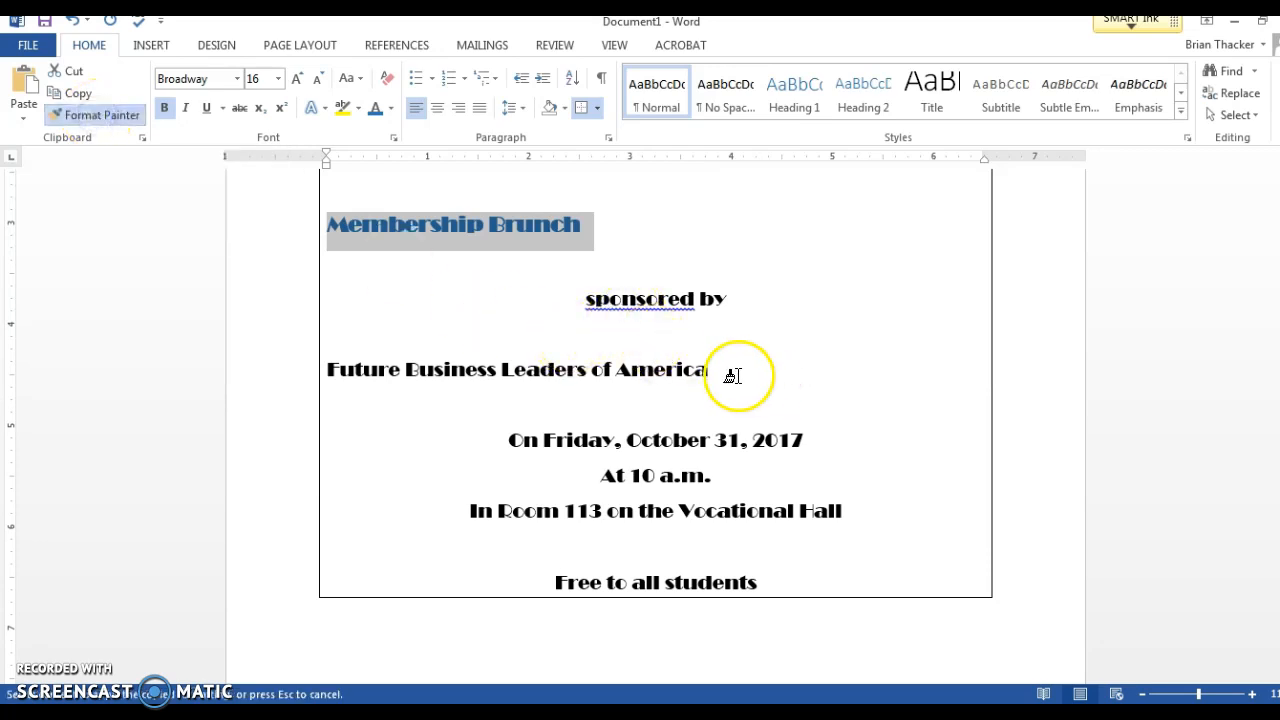
mouse_move(328, 367)
mouse_down()
mouse_move(466, 397)
mouse_move(714, 371)
mouse_up()
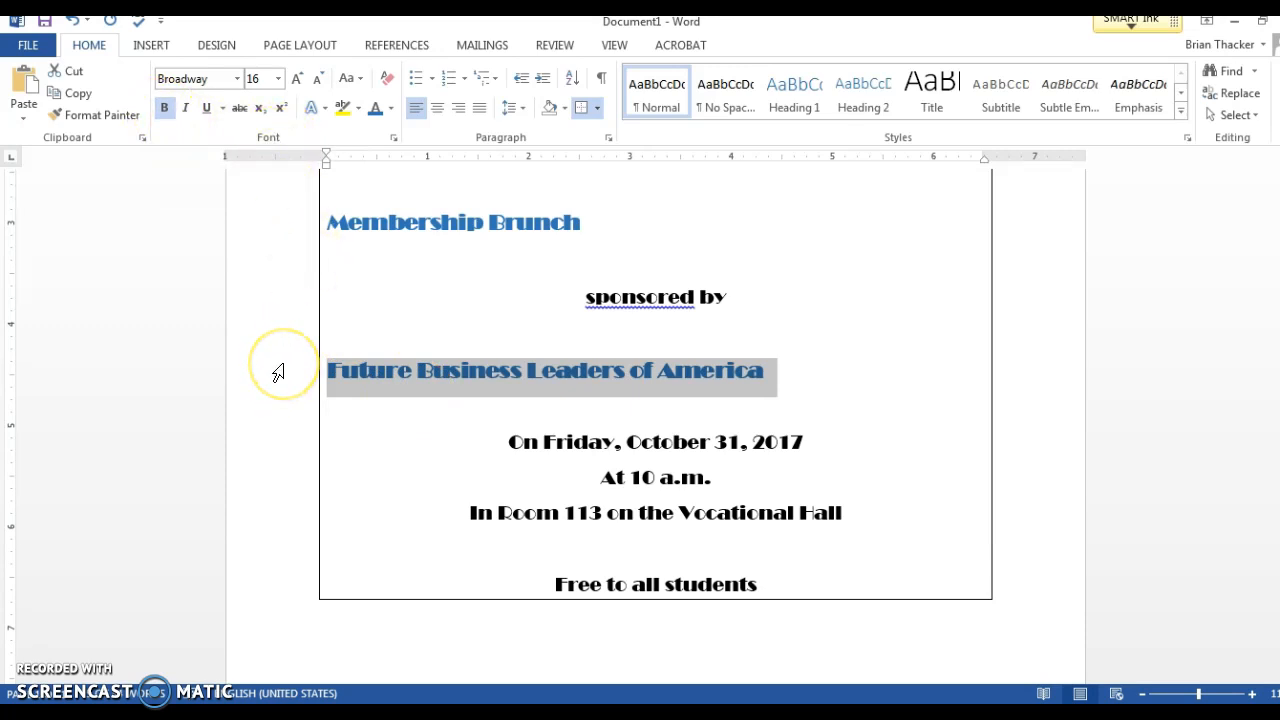
click(821, 493)
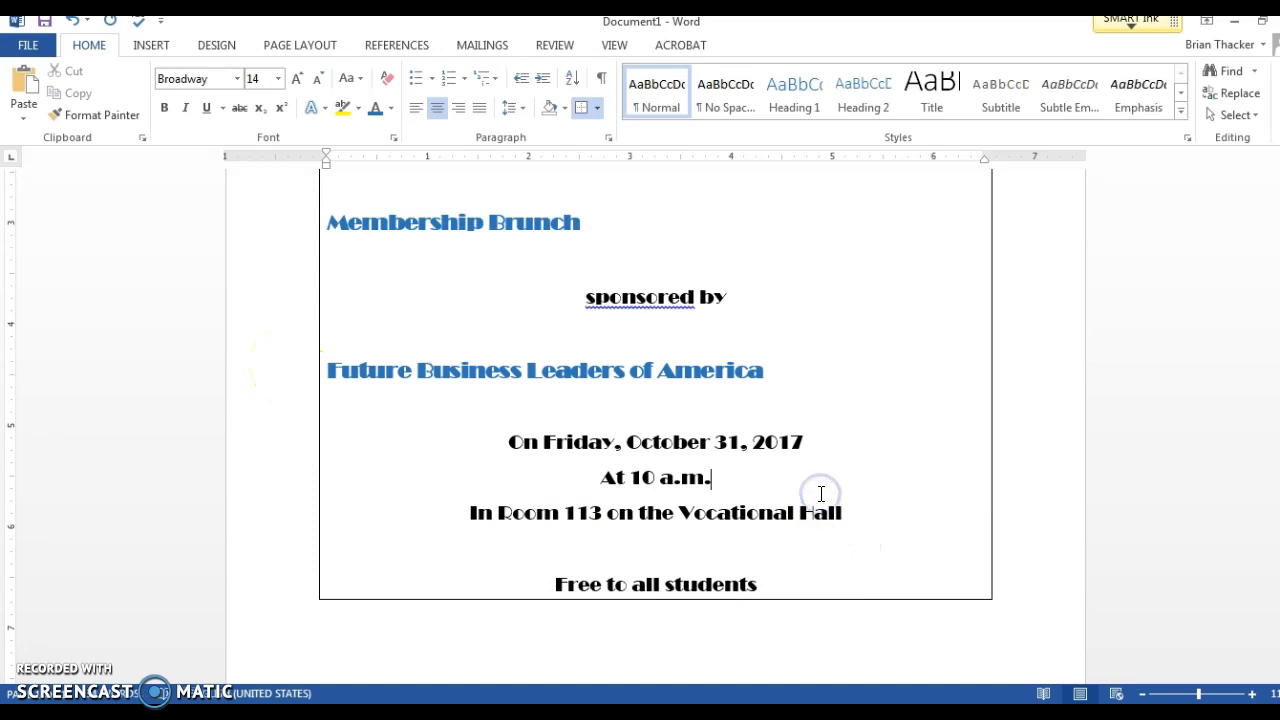
click(861, 512)
- Search online pictures for "brunch" and insert the photo of stacked pancakes with coffee, juice and berries
scroll(655, 400, up, 1)
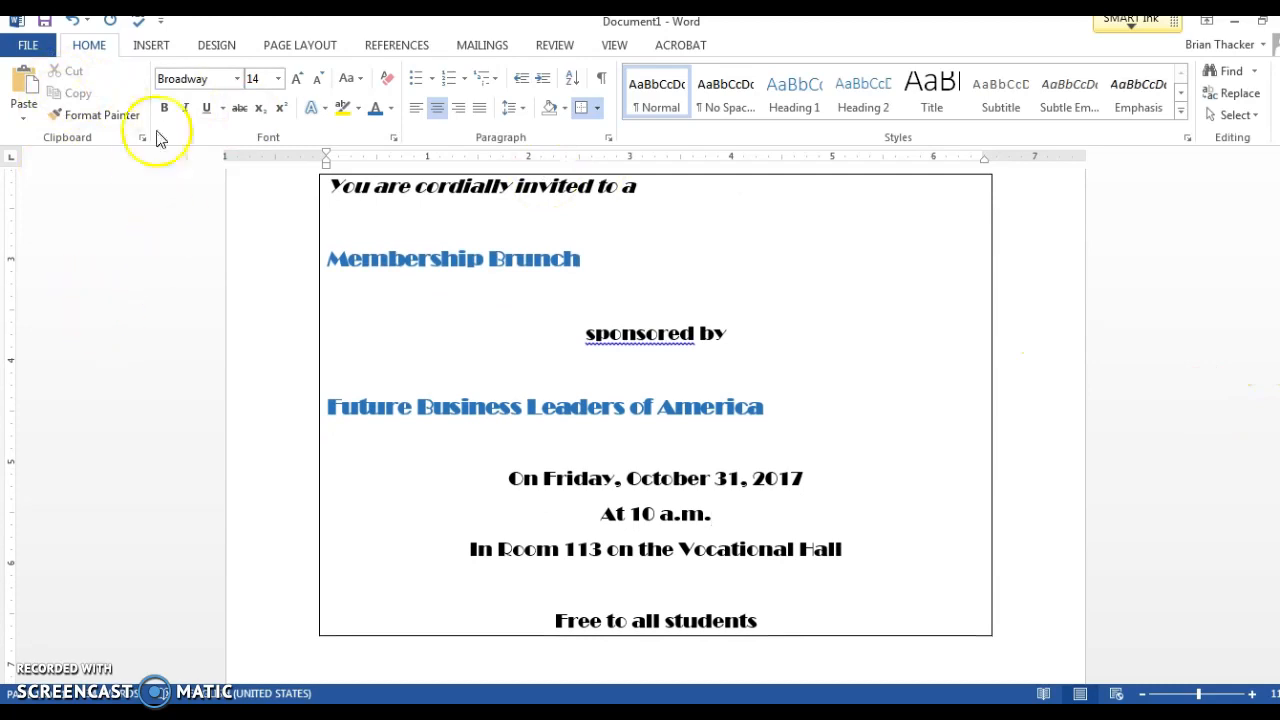
click(148, 48)
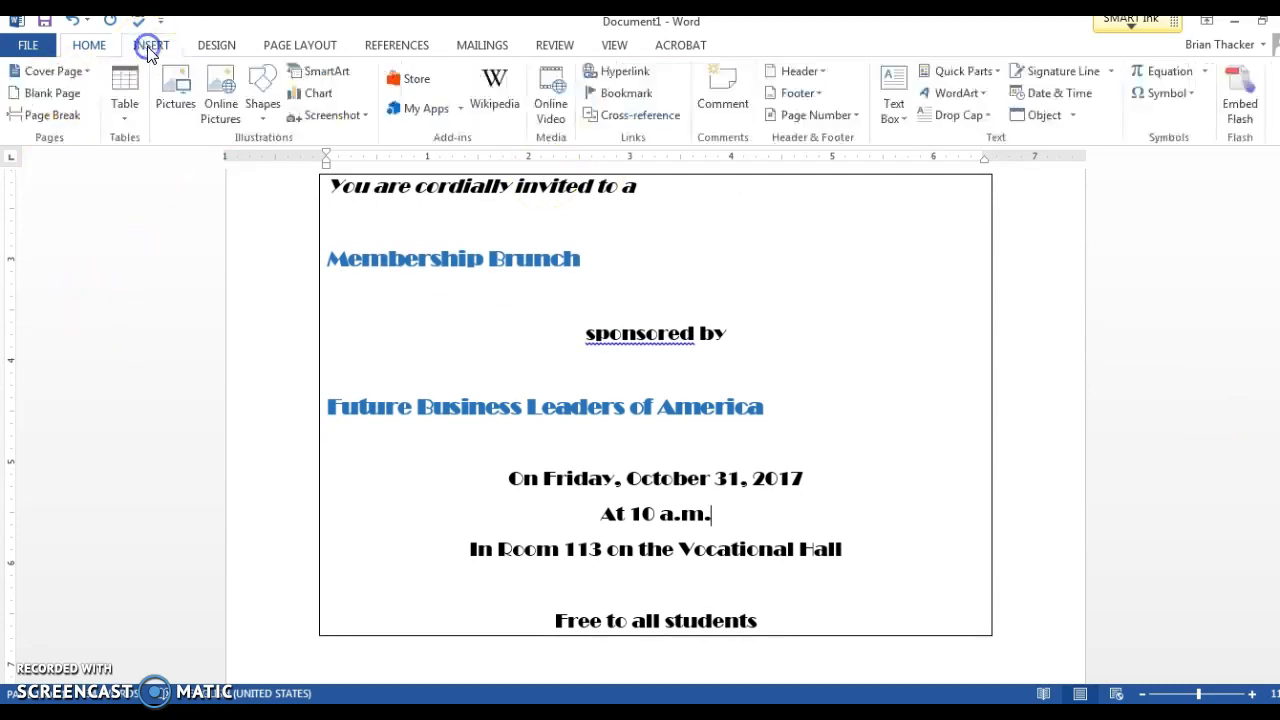
click(218, 103)
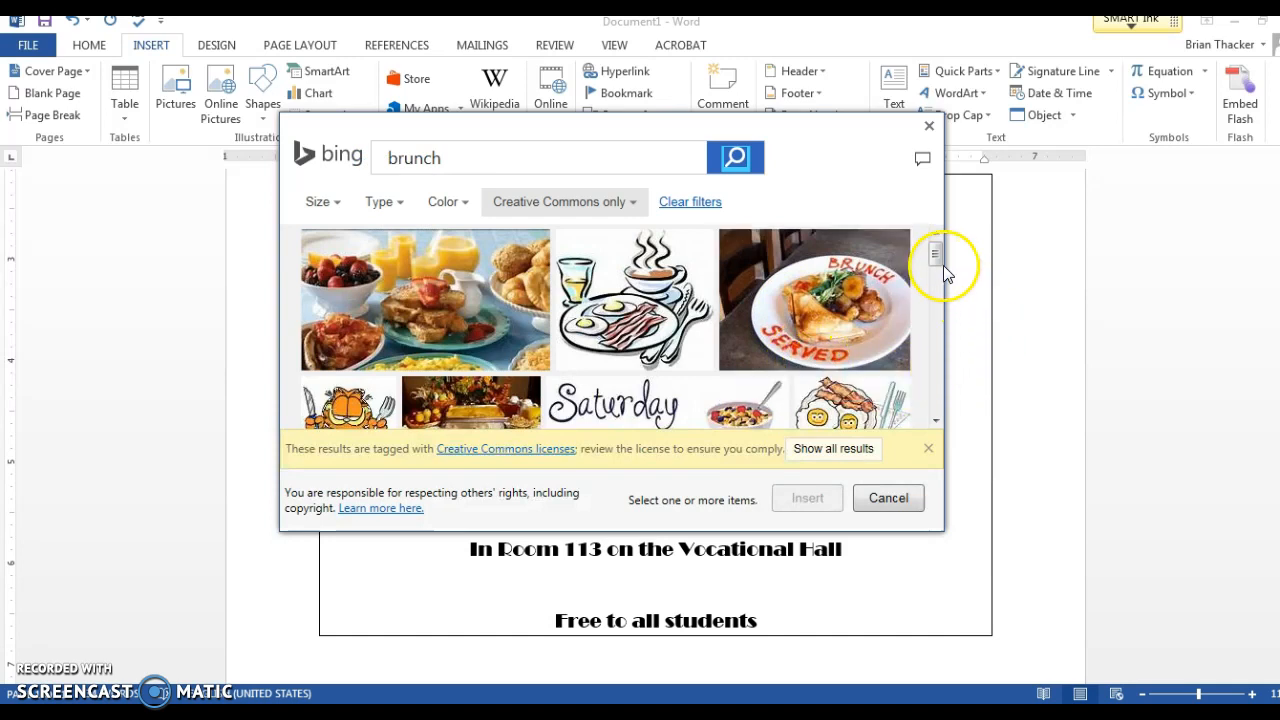
drag(935, 265, 937, 270)
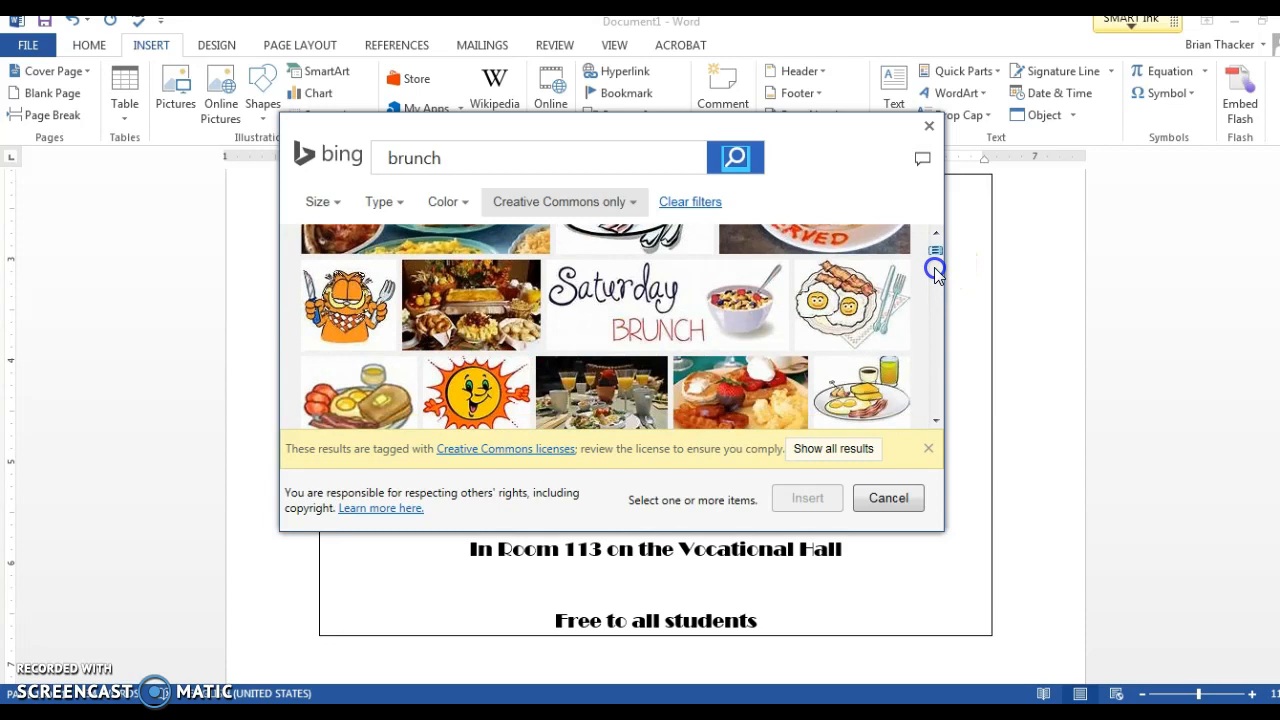
drag(935, 270, 935, 270)
click(910, 290)
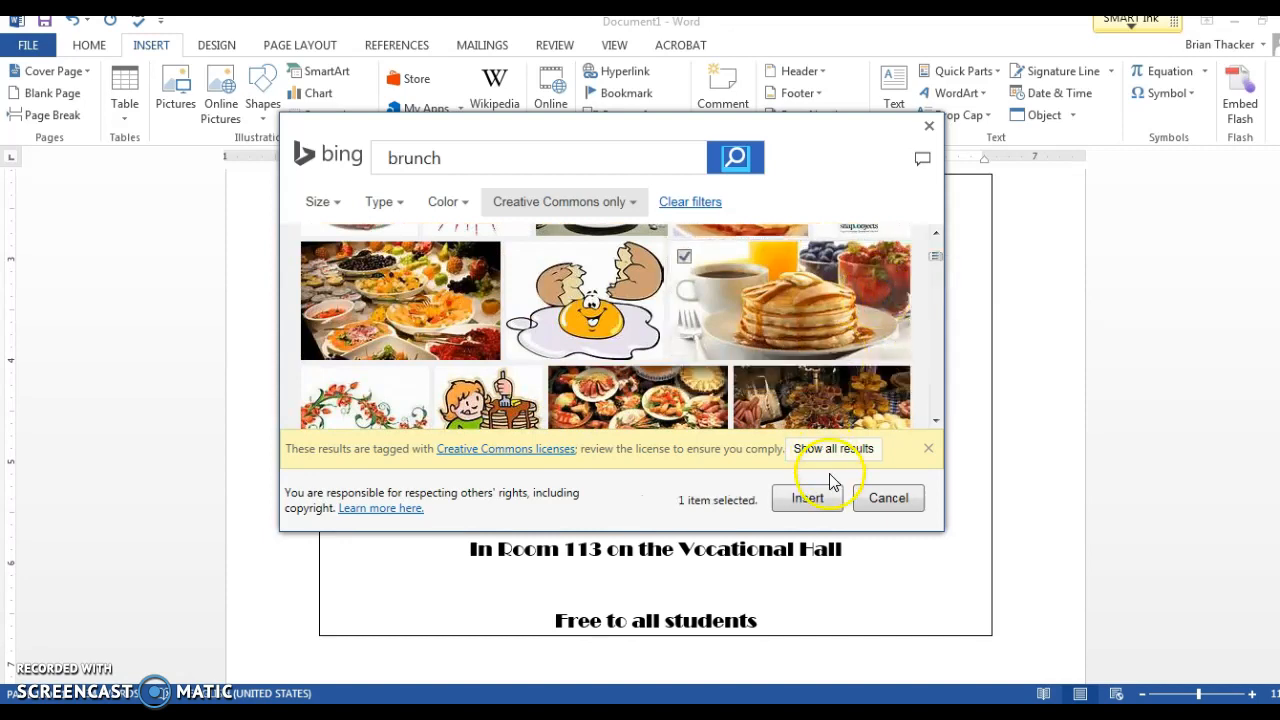
click(808, 500)
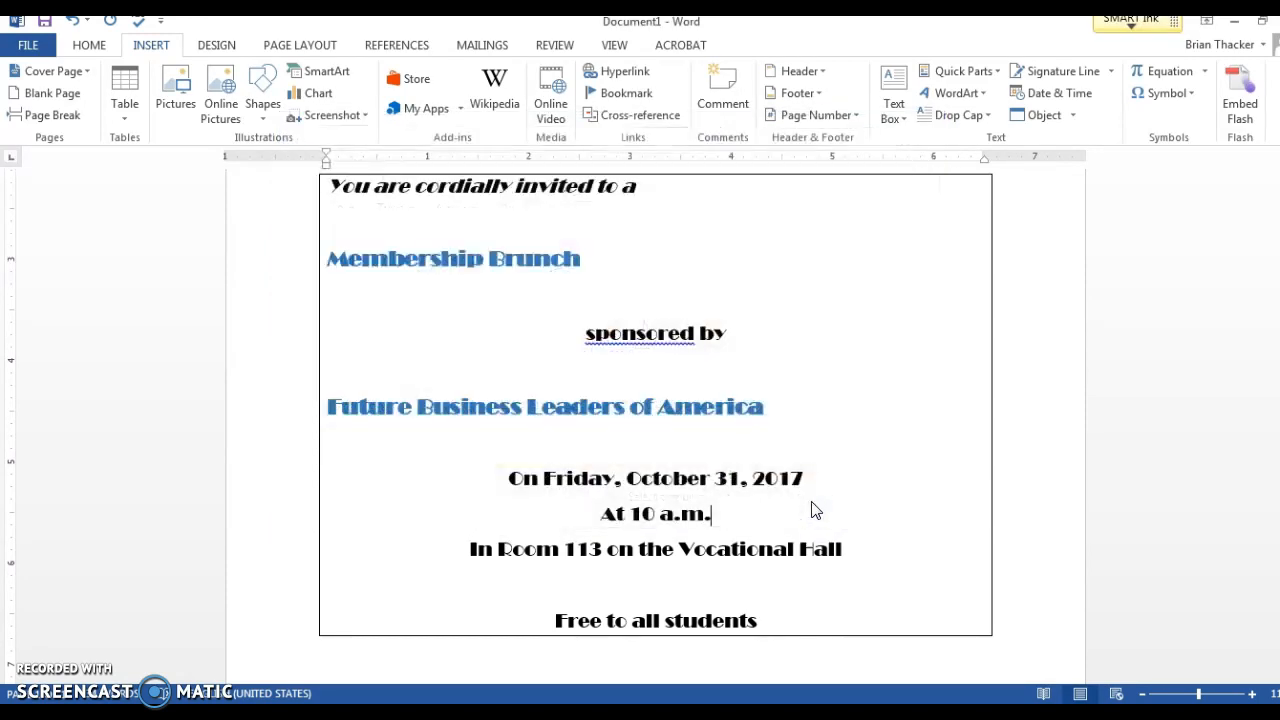
click(665, 498)
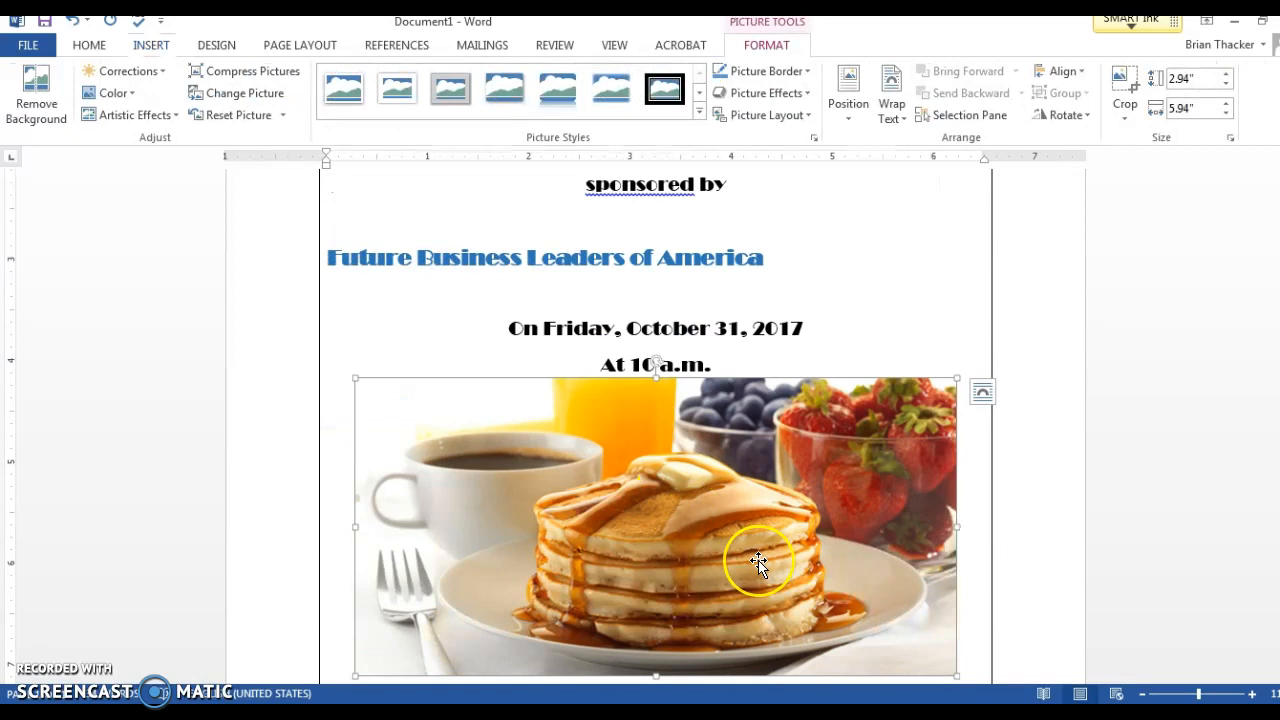
- Place the pancake picture in front of the text and shrink it to about 1.12" by 2.27" in the invitation's upper-right corner
click(985, 392)
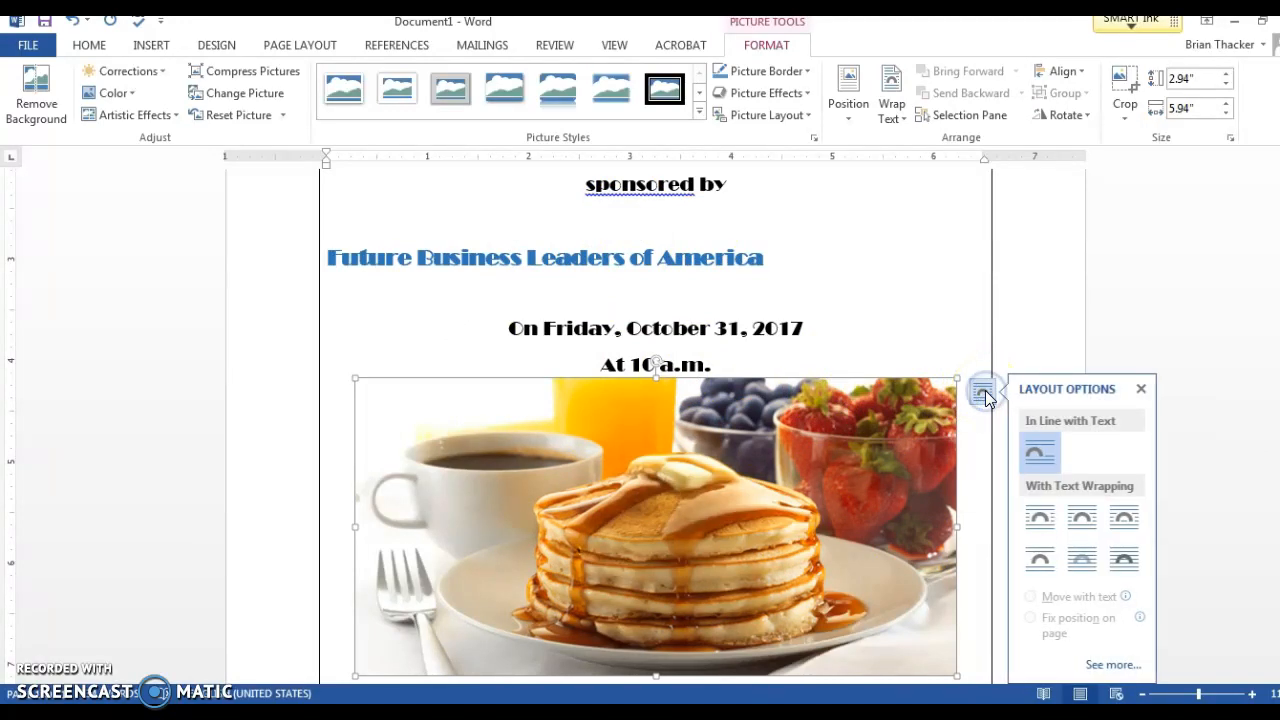
click(1124, 560)
drag(647, 540, 674, 249)
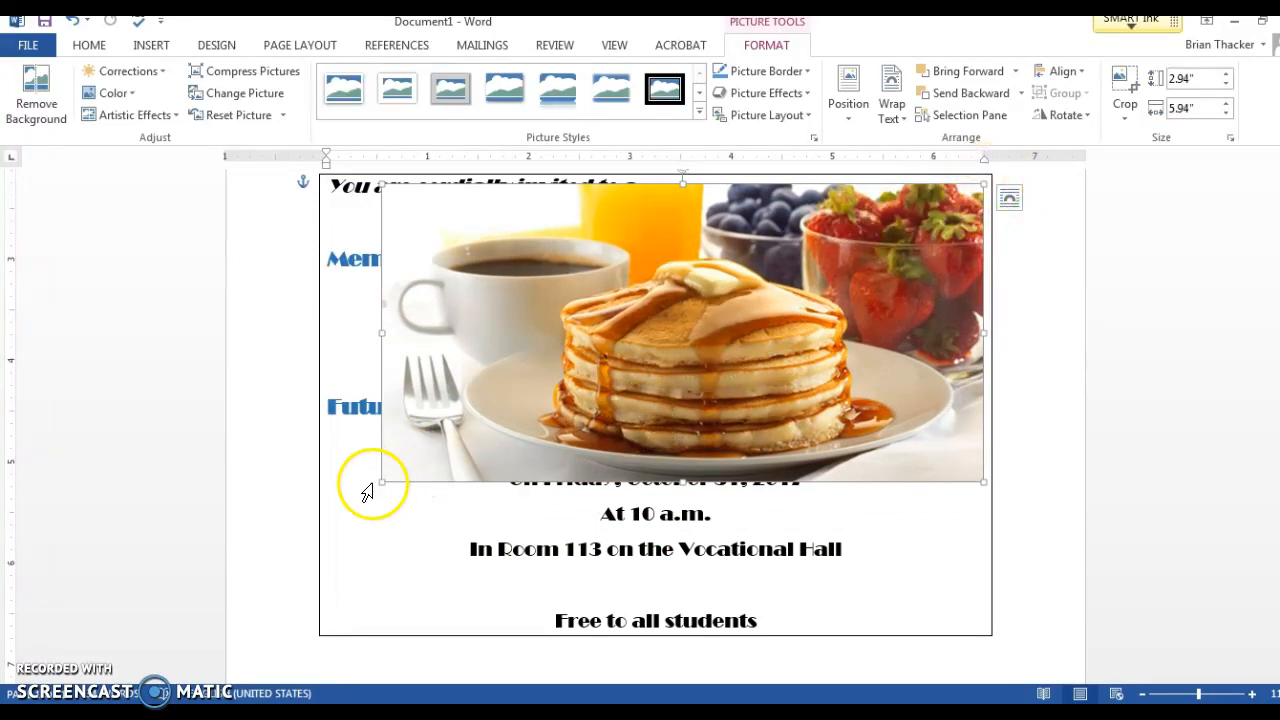
drag(380, 484, 781, 298)
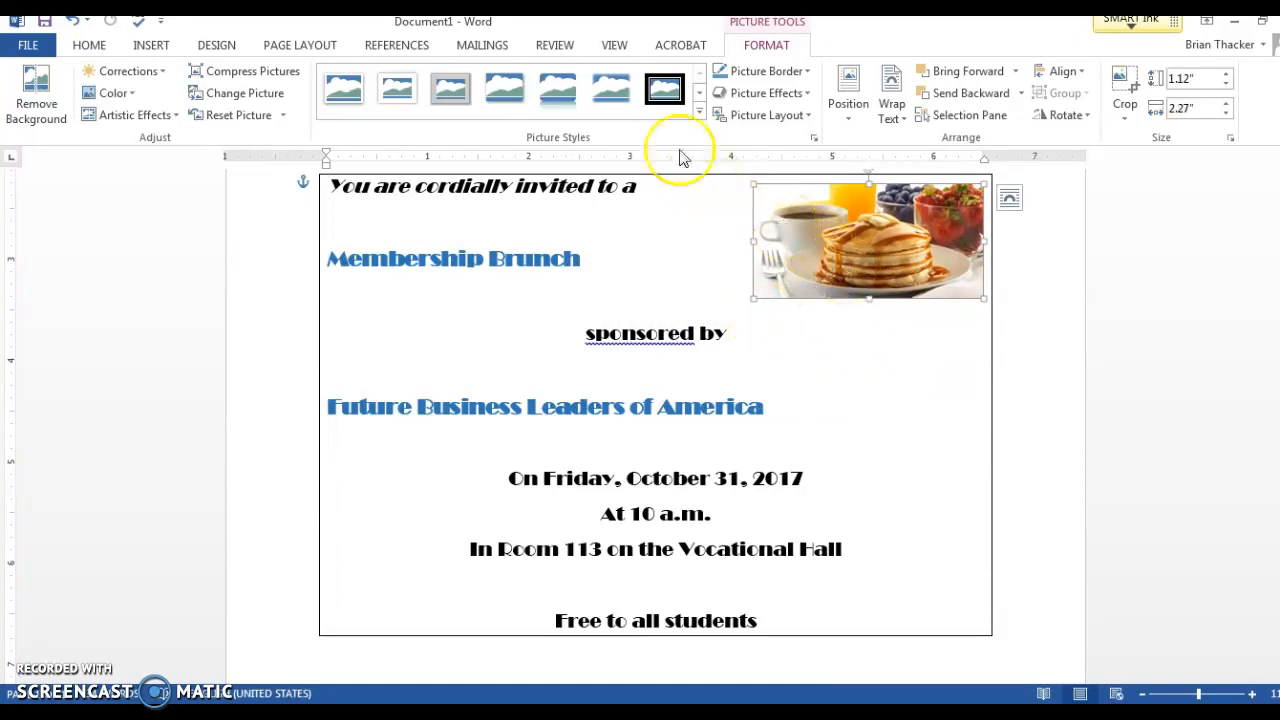
- Apply the white-framed picture style with rounded diagonal corners to the pancake picture and nudge it inside the invitation border
click(699, 112)
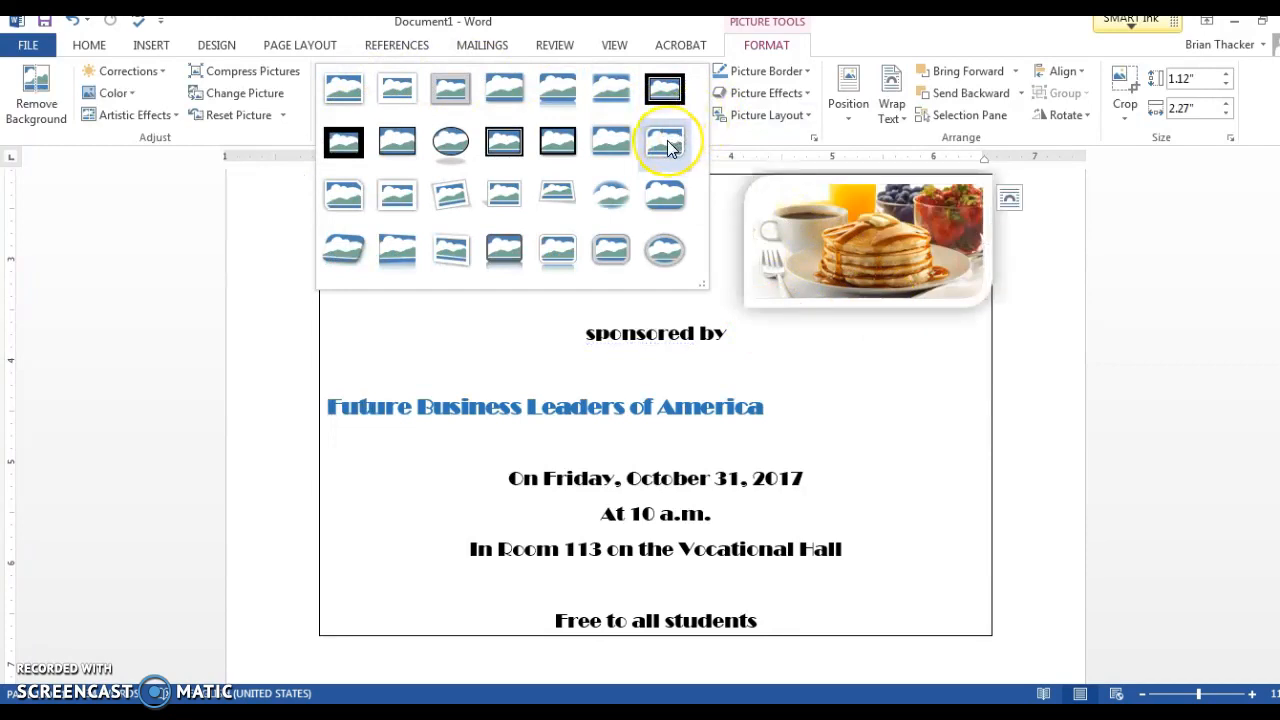
click(668, 145)
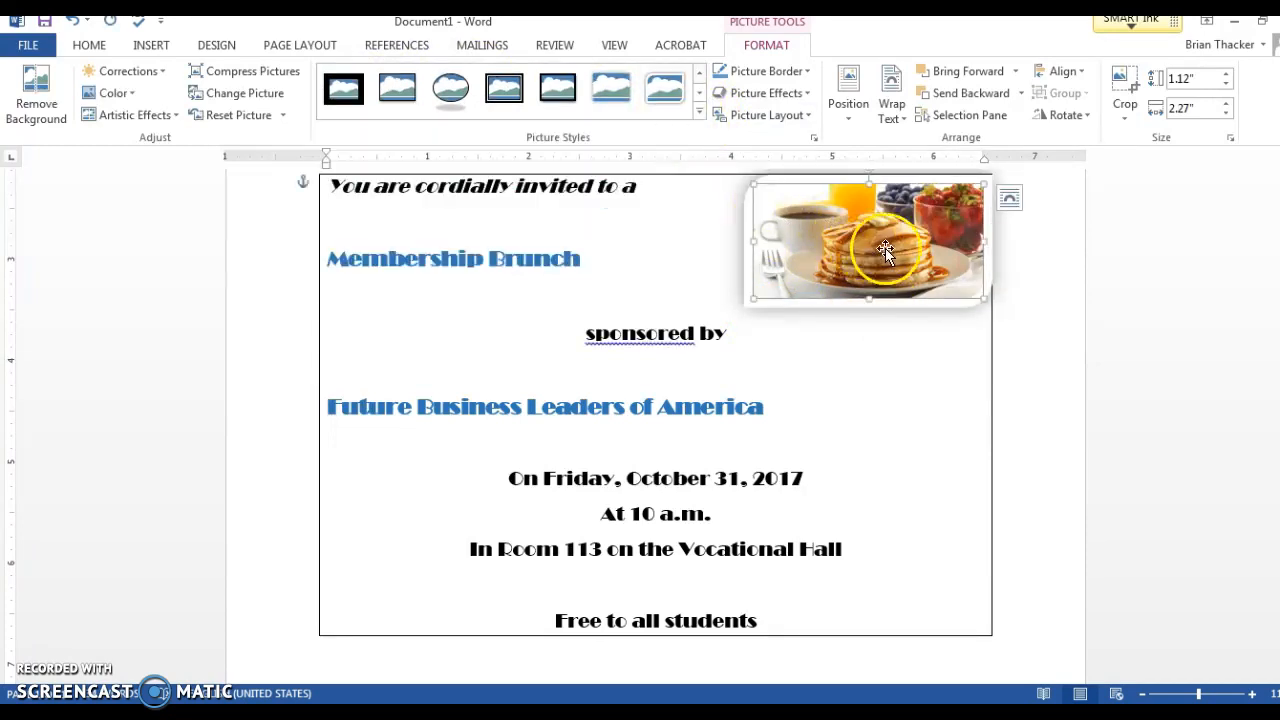
drag(876, 249, 877, 255)
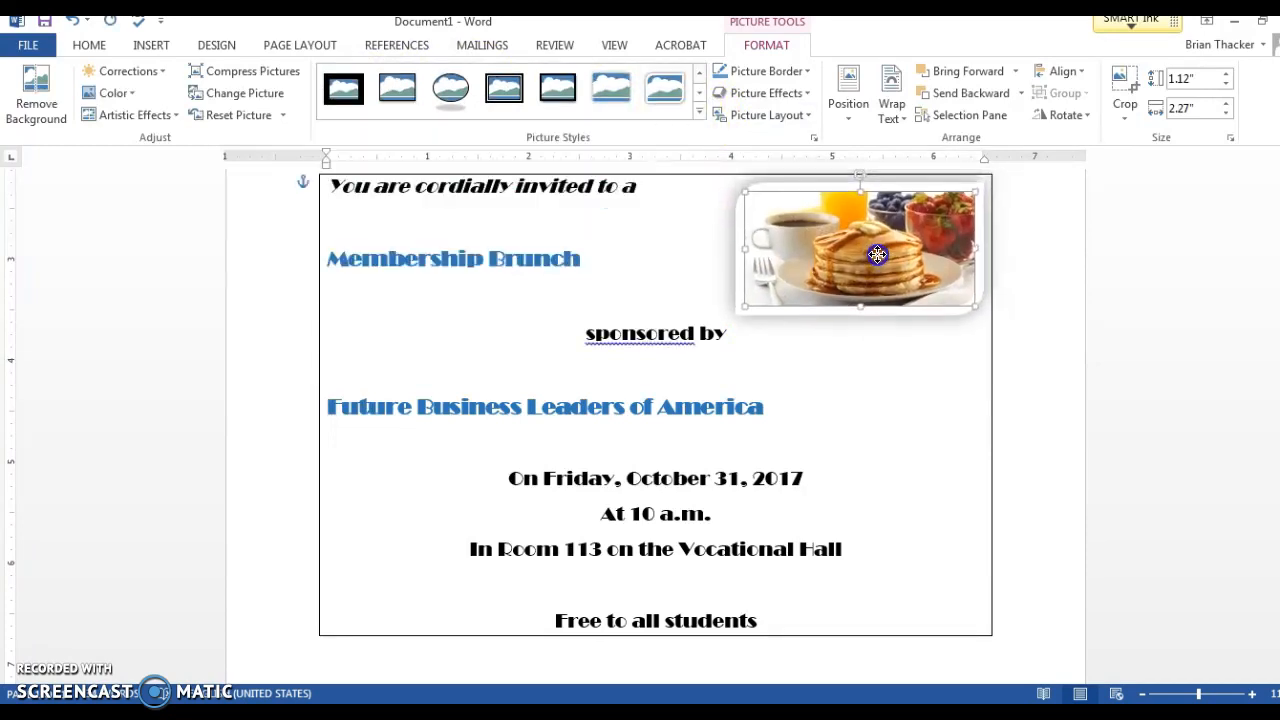
click(1080, 334)
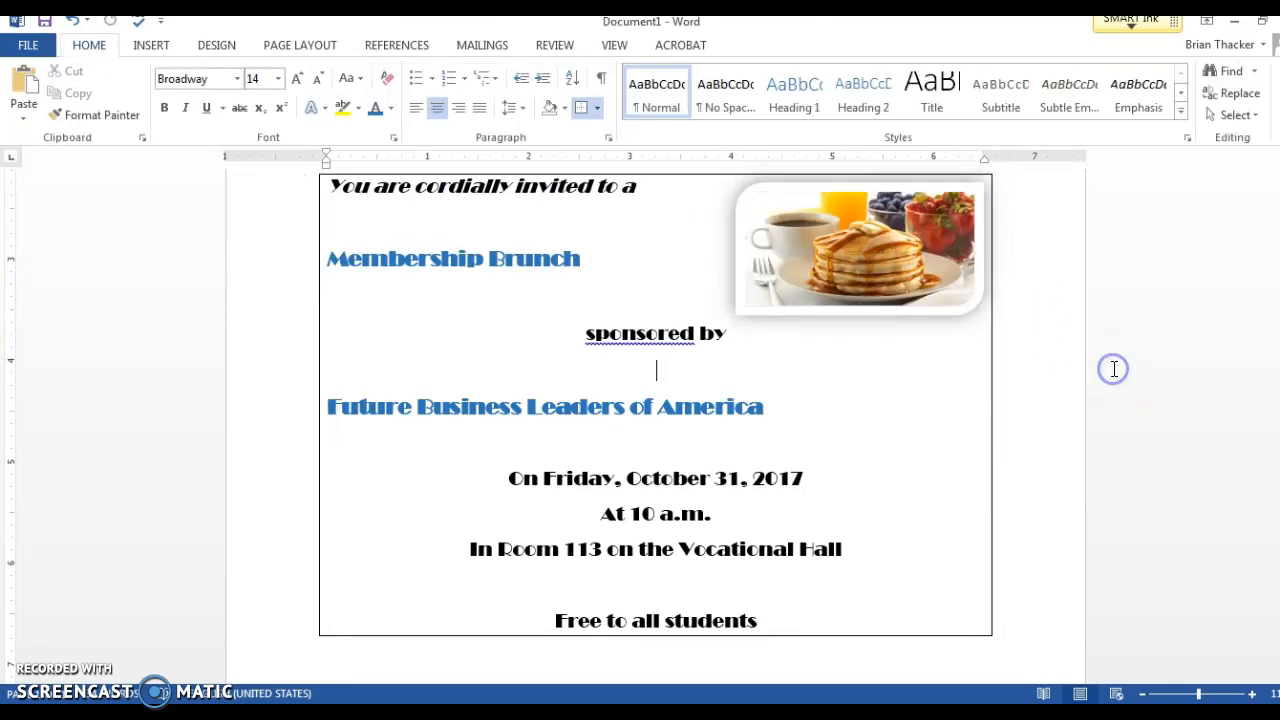